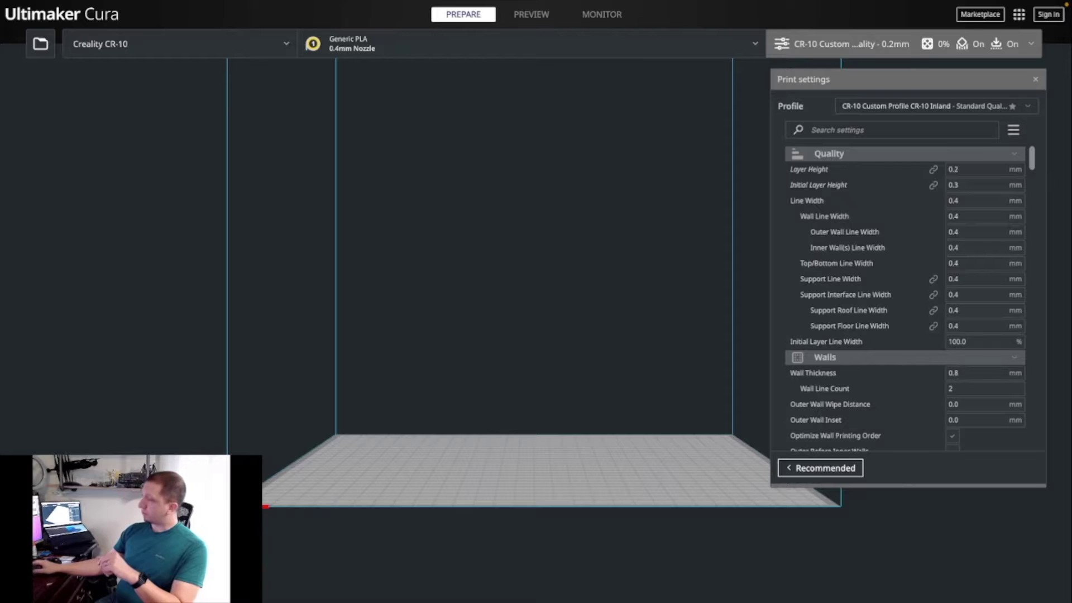
- Load the starship STL upright onto the build plate and orbit to view it
{"action": "left_click_drag", "start_coordinate": [412, 240], "coordinate": [520, 167]}
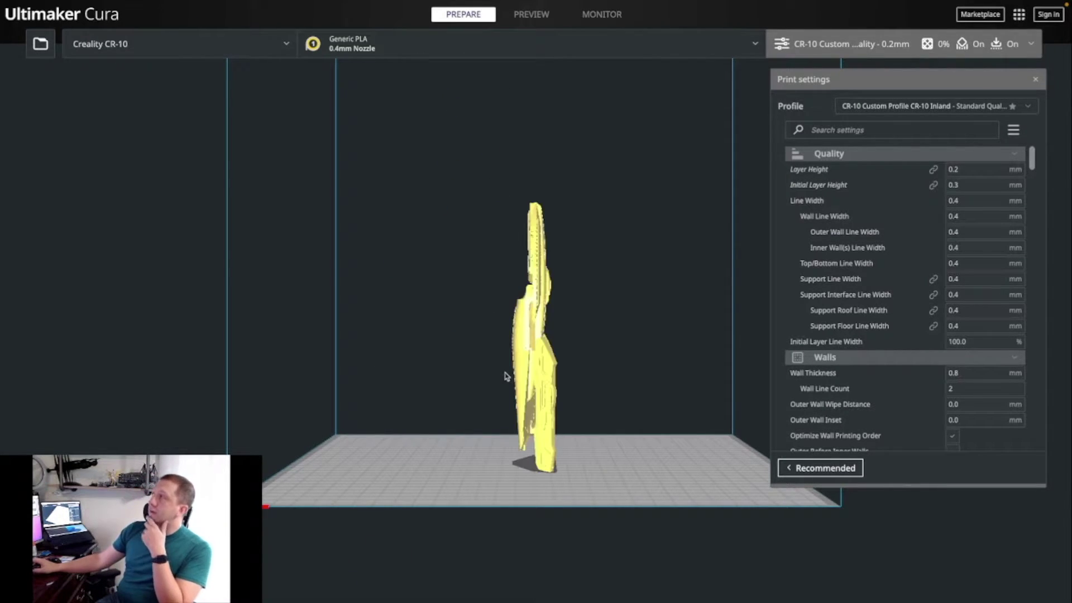
{"action": "scroll", "coordinate": [539, 364], "scroll_direction": "up", "scroll_amount": 3}
{"action": "right_click_drag", "start_coordinate": [539, 364], "coordinate": [346, 376]}
- Select the starship, open the Scale tool and highlight its X % value
{"action": "left_click", "coordinate": [555, 312]}
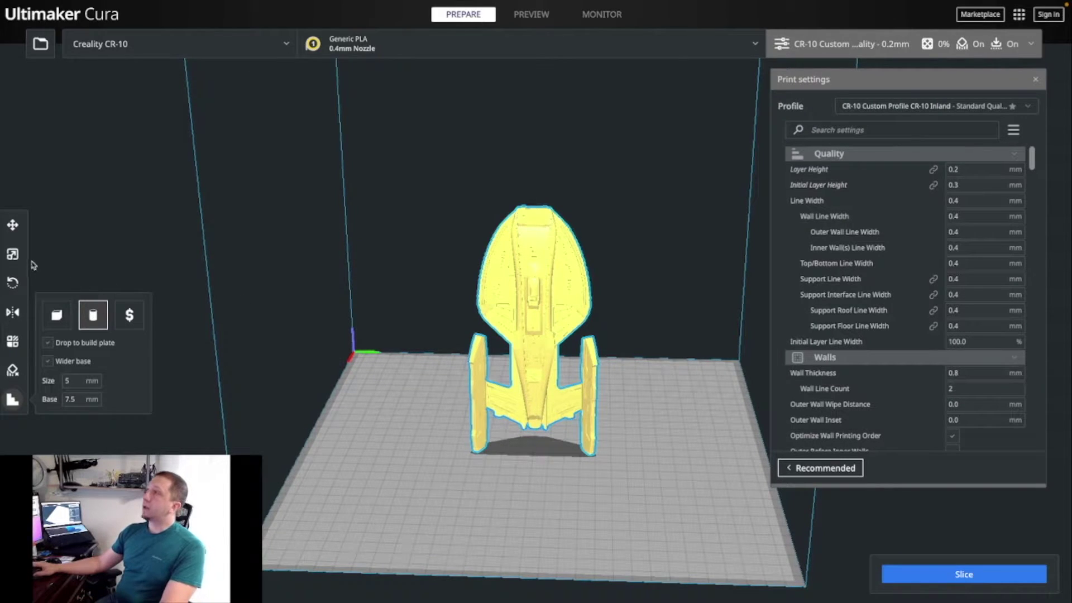
{"action": "left_click", "coordinate": [13, 254]}
{"action": "double_click", "coordinate": [171, 258]}
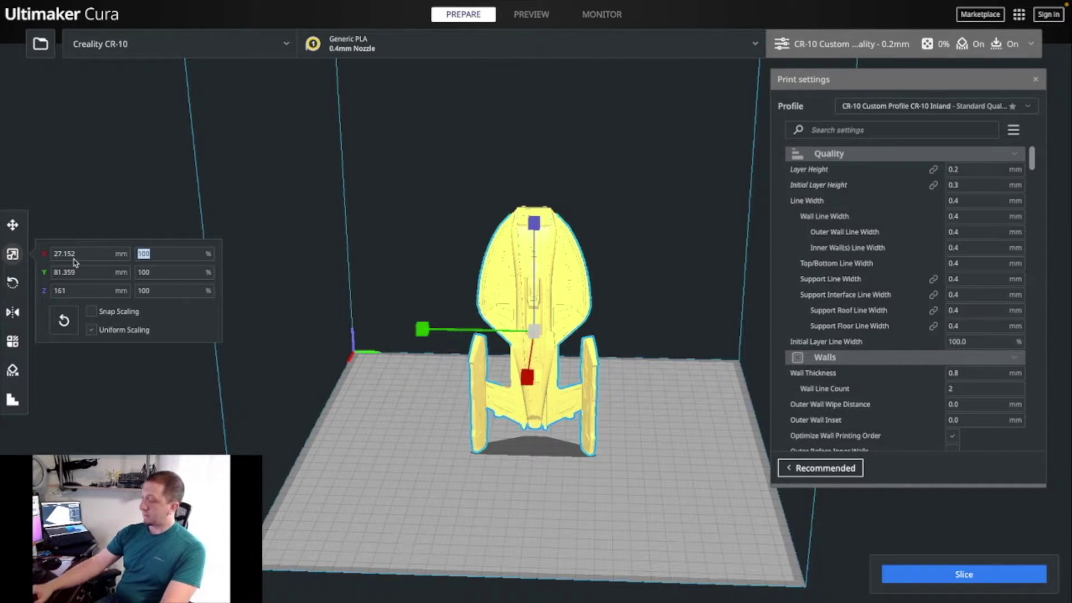
- Scale the starship uniformly to 225%, then orbit below the plate to look up at it
{"action": "type", "text": "225"}
{"action": "key", "text": "Return"}
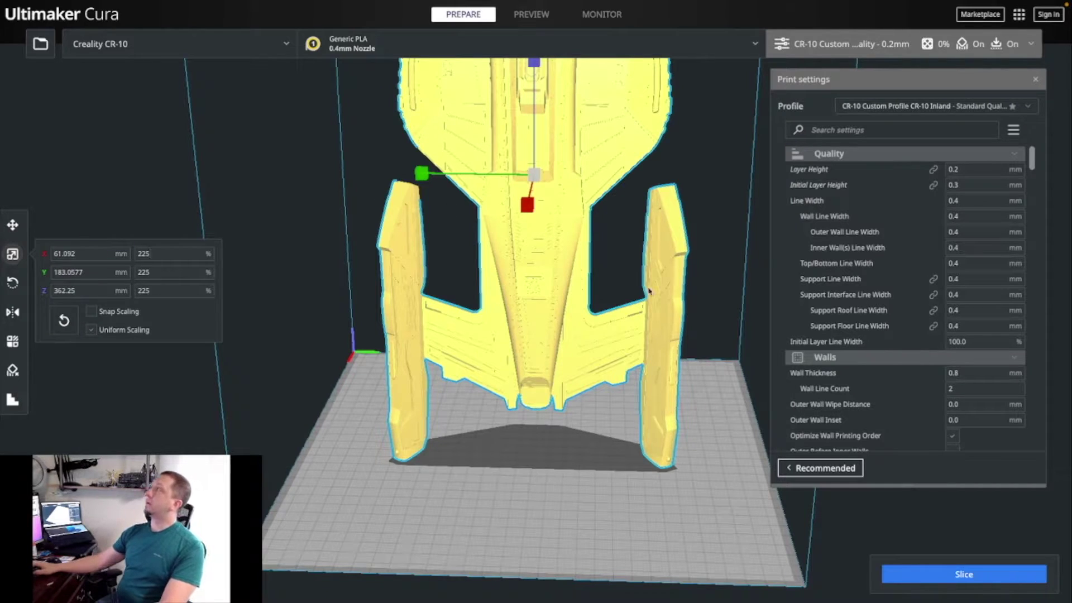
{"action": "left_click", "coordinate": [499, 498]}
{"action": "mouse_move", "coordinate": [499, 497]}
{"action": "right_mouse_down"}
{"action": "mouse_move", "coordinate": [538, 443]}
{"action": "mouse_move", "coordinate": [455, 494]}
{"action": "mouse_move", "coordinate": [328, 433]}
{"action": "mouse_move", "coordinate": [269, 225]}
{"action": "mouse_move", "coordinate": [560, 365]}
{"action": "right_mouse_up"}
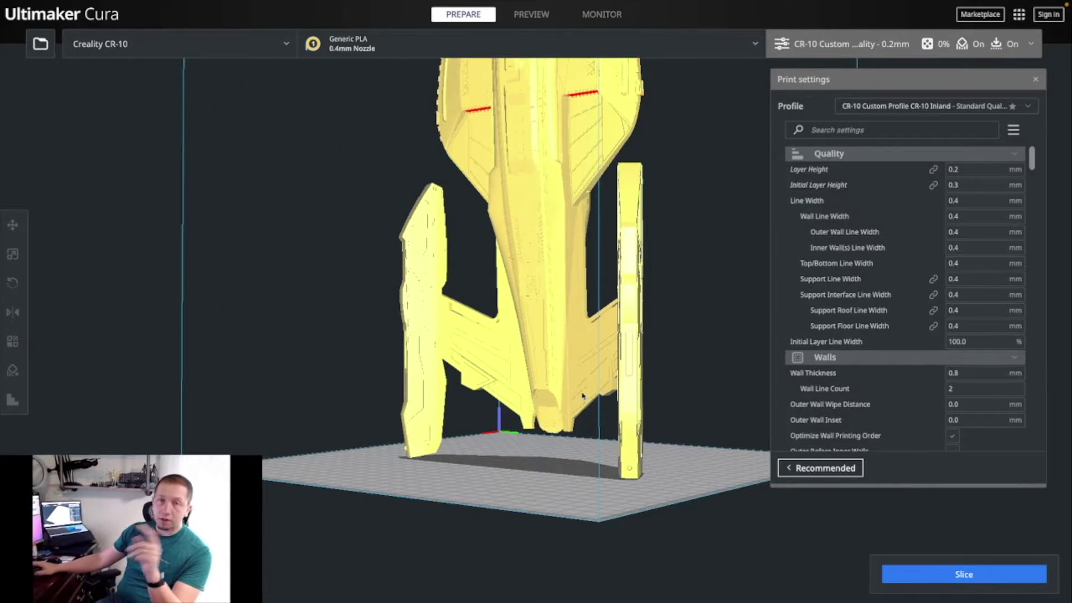
{"action": "right_click_drag", "start_coordinate": [561, 364], "coordinate": [499, 307]}
- Select the enlarged ship and switch to cylinder custom supports, 5 mm with a 7.5 mm base
{"action": "left_click", "coordinate": [488, 306]}
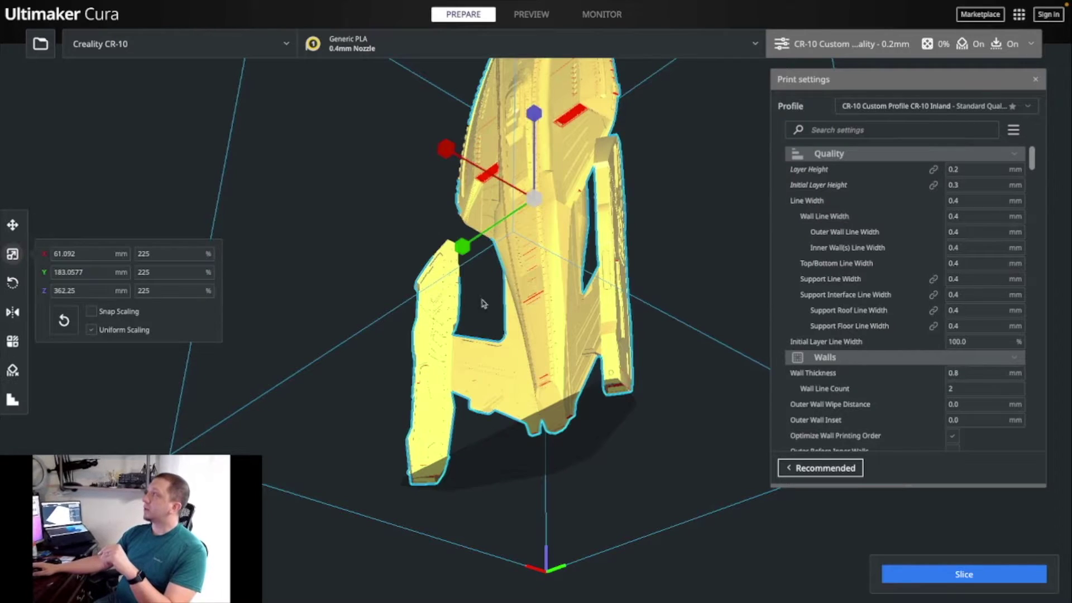
{"action": "left_click", "coordinate": [14, 406]}
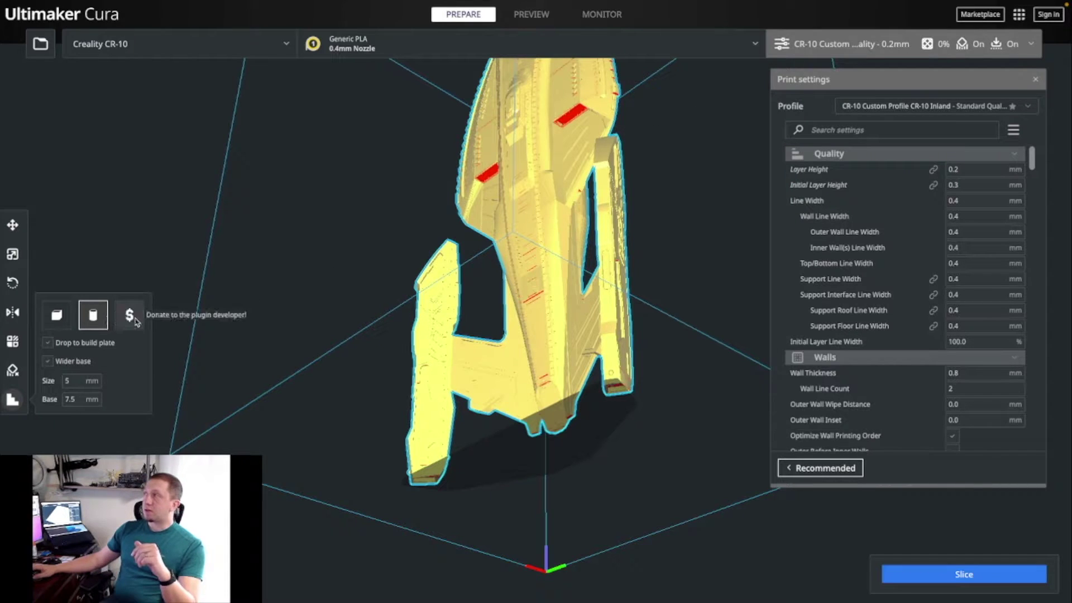
{"action": "right_click_drag", "start_coordinate": [567, 450], "coordinate": [455, 462]}
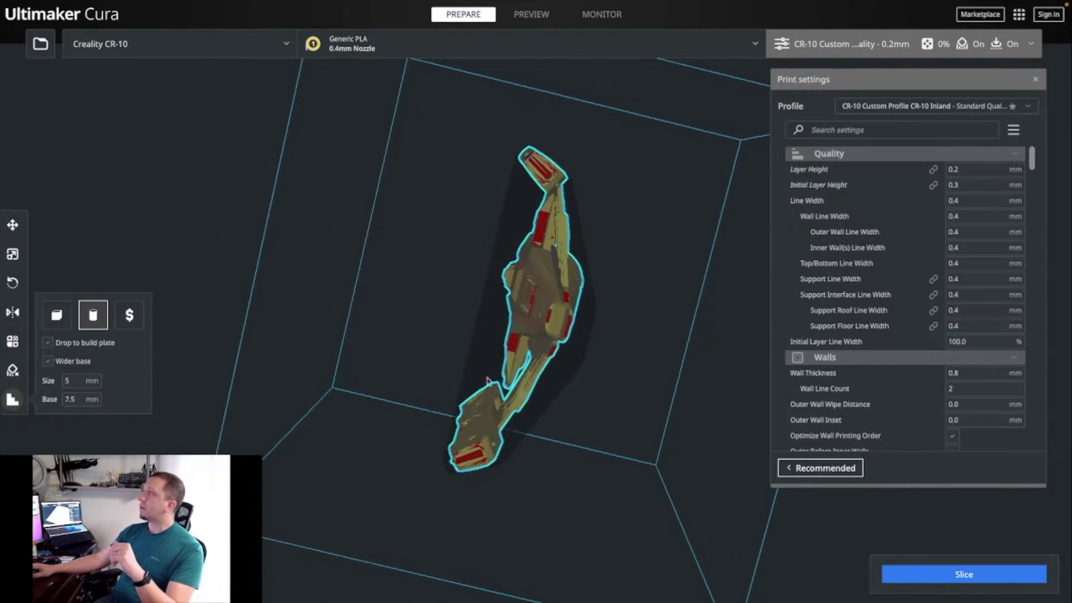
- Place cylinder supports under the ship's lower end and along its right edge
{"action": "left_click", "coordinate": [452, 458]}
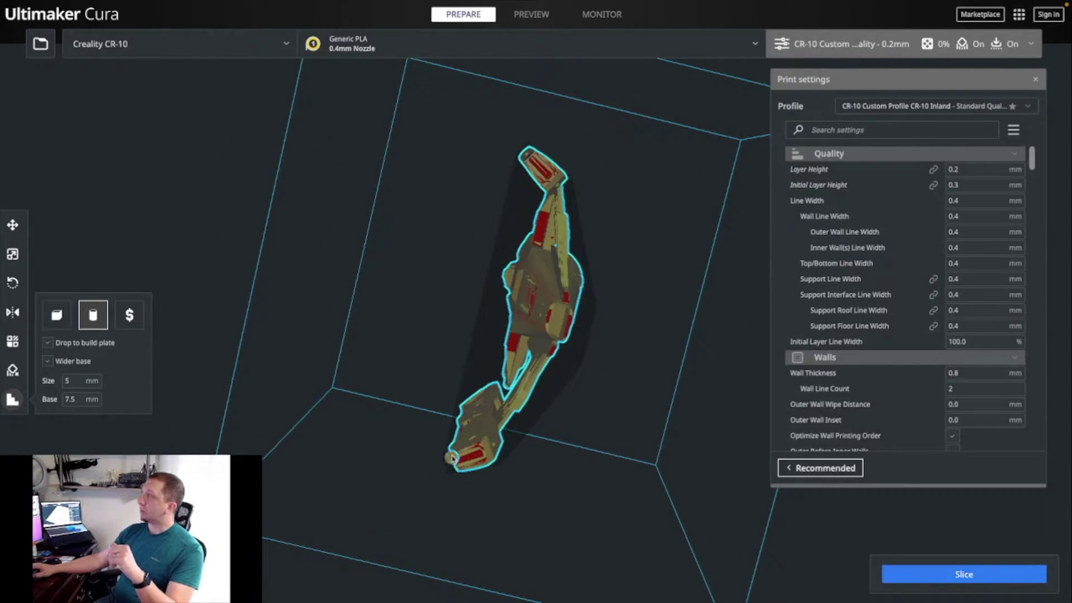
{"action": "left_click", "coordinate": [484, 443]}
{"action": "left_click", "coordinate": [463, 470]}
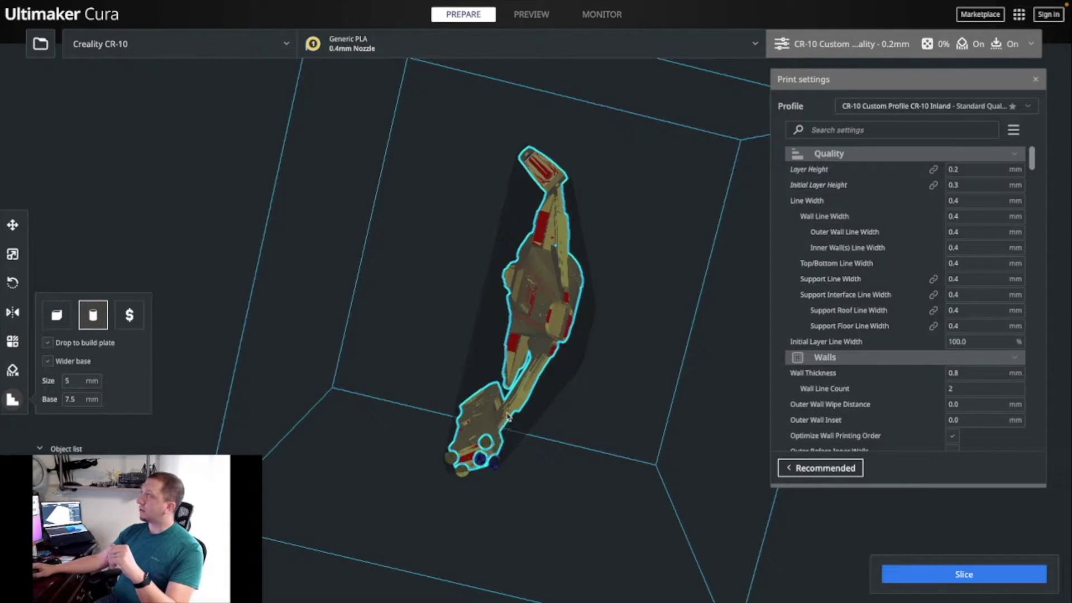
{"action": "left_click", "coordinate": [523, 400]}
{"action": "left_click", "coordinate": [537, 379]}
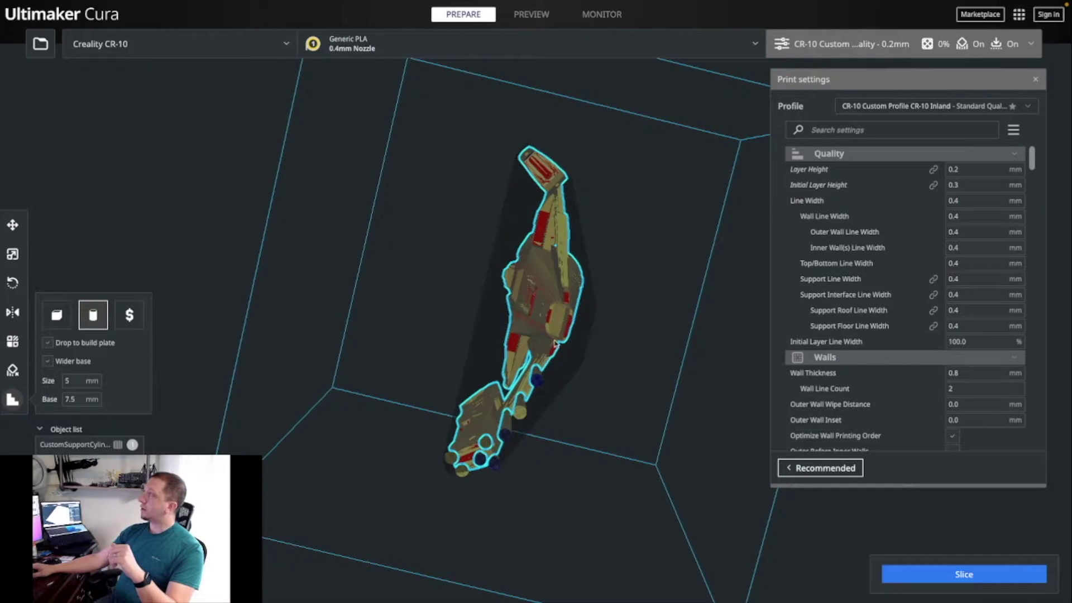
{"action": "left_click", "coordinate": [557, 346]}
{"action": "left_click", "coordinate": [568, 319]}
{"action": "left_click", "coordinate": [574, 294]}
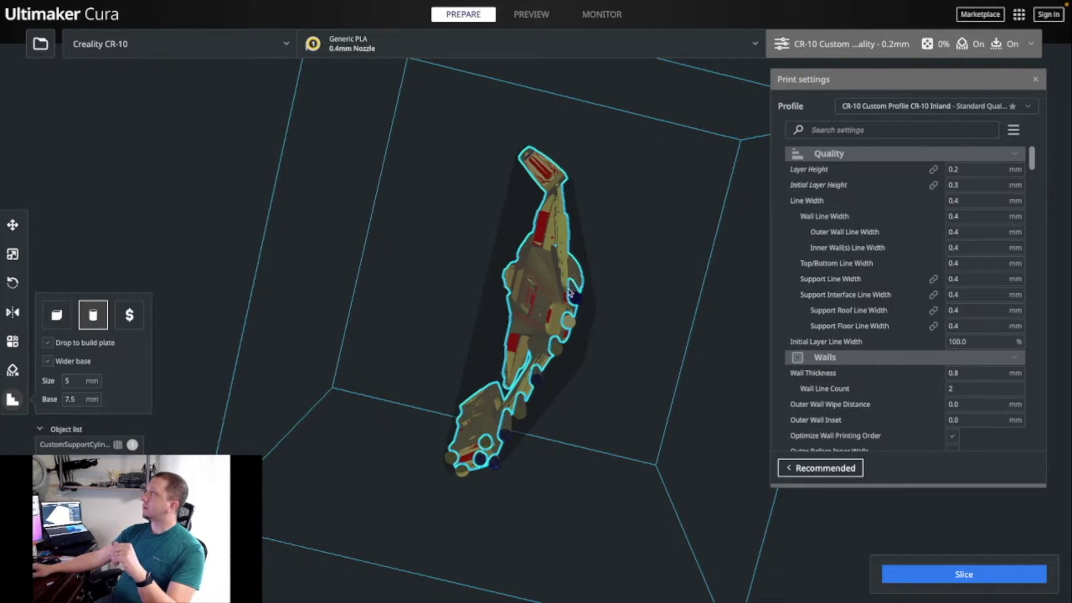
{"action": "left_click", "coordinate": [570, 256]}
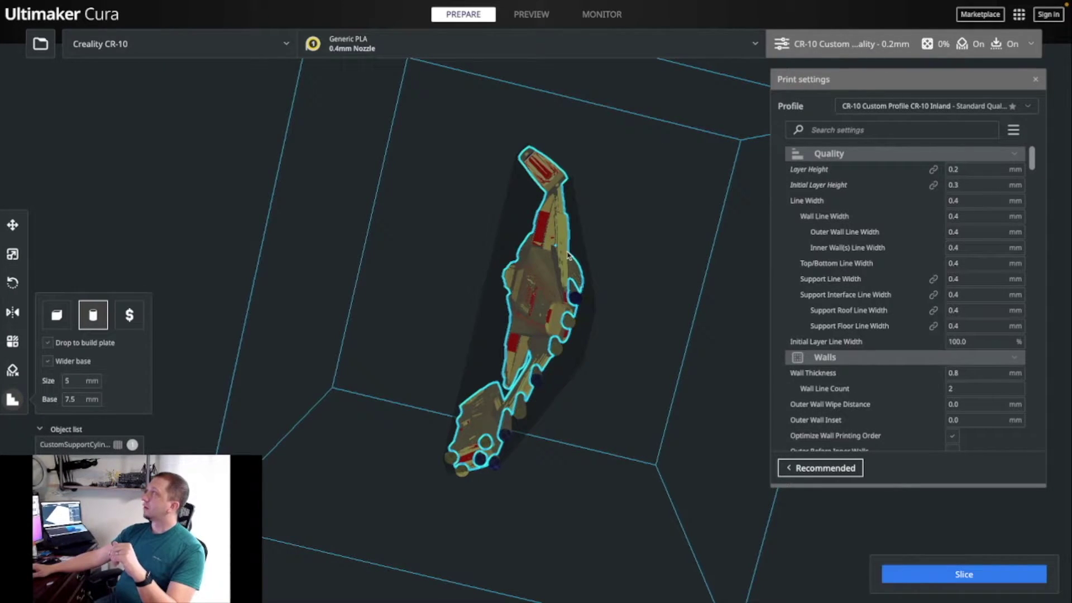
- Add cylinder supports at the ship's upper tip and near its upper end
{"action": "left_click", "coordinate": [566, 176]}
{"action": "left_click", "coordinate": [564, 178]}
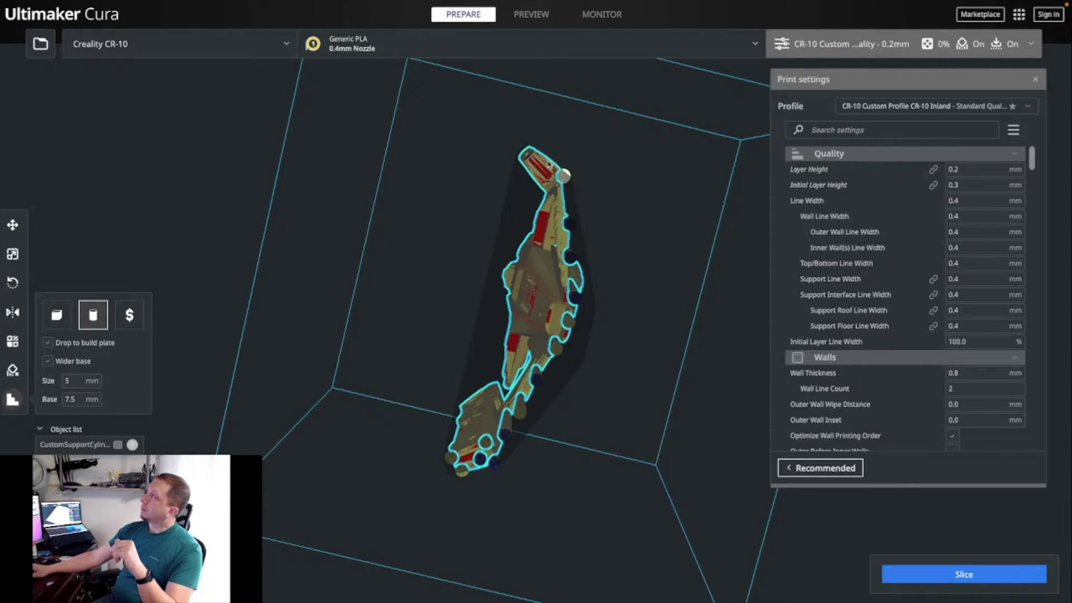
{"action": "left_click", "coordinate": [531, 150]}
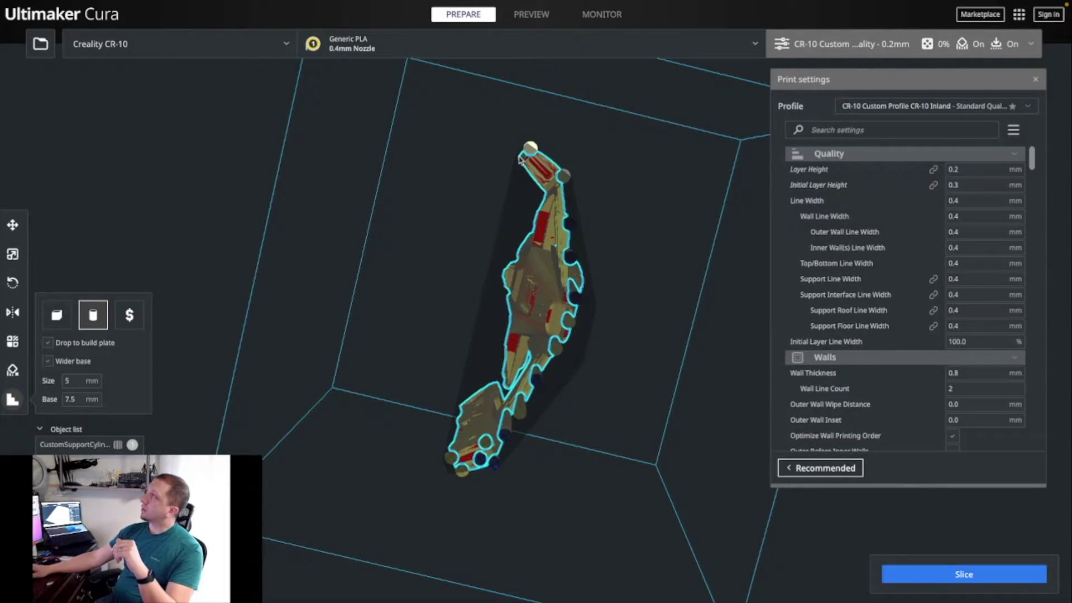
{"action": "left_click", "coordinate": [542, 188]}
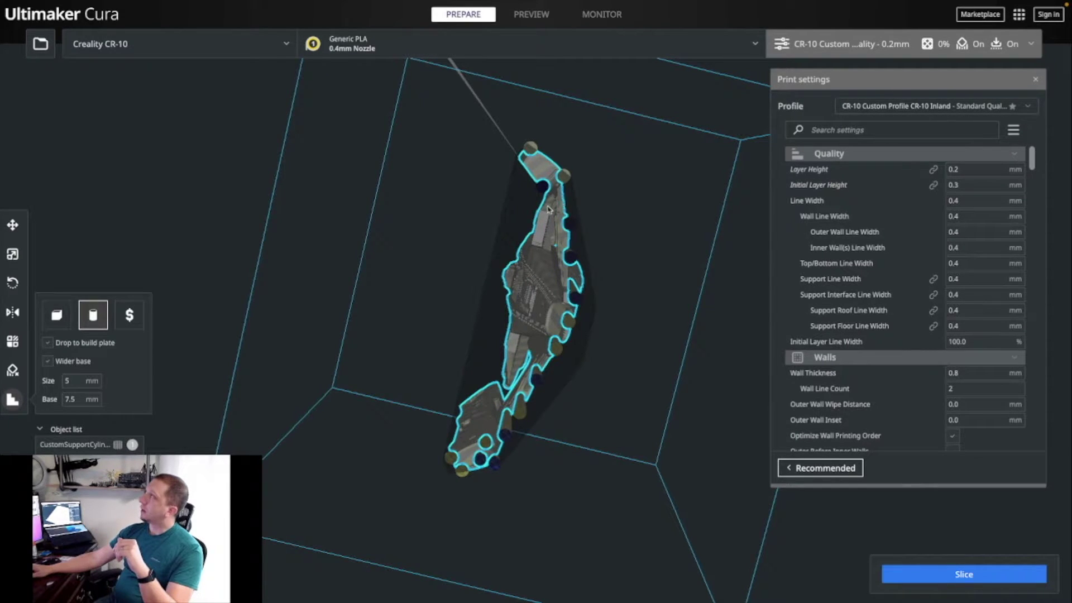
- From an angled view, add supports under the ship's middle, upper part and lower-left
{"action": "right_click_drag", "start_coordinate": [454, 300], "coordinate": [251, 203]}
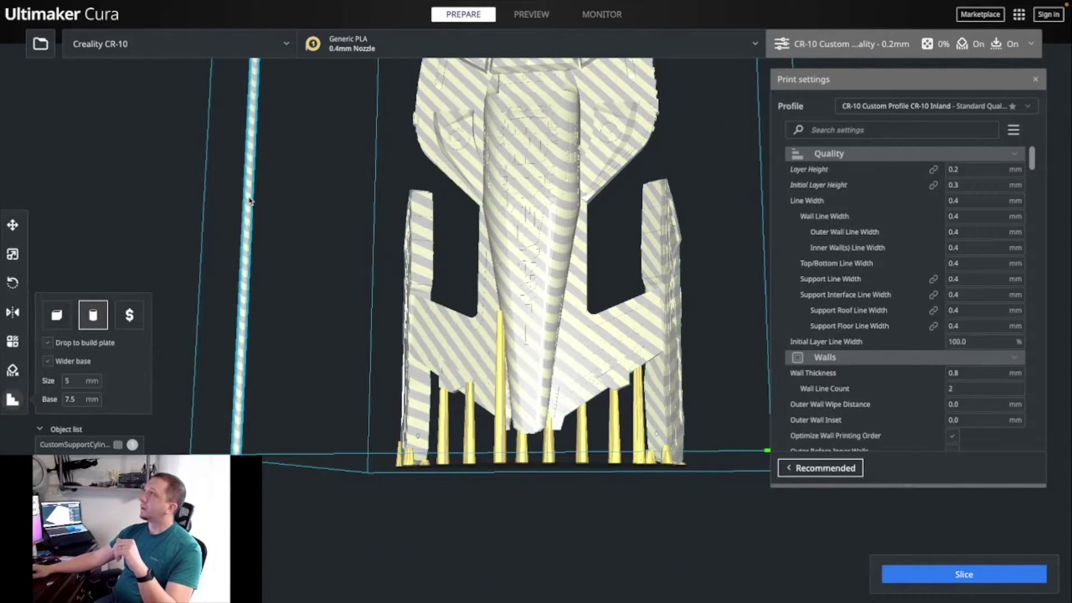
{"action": "right_click", "coordinate": [249, 201]}
{"action": "left_click", "coordinate": [293, 239]}
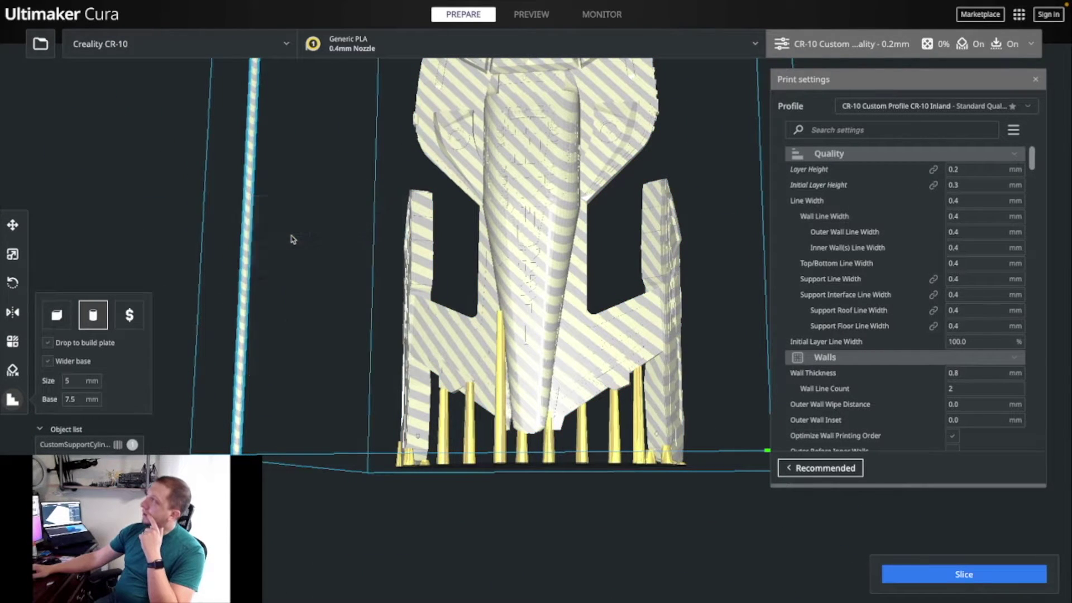
{"action": "left_click", "coordinate": [293, 239]}
{"action": "right_click_drag", "start_coordinate": [306, 277], "coordinate": [509, 217]}
{"action": "left_click", "coordinate": [513, 255]}
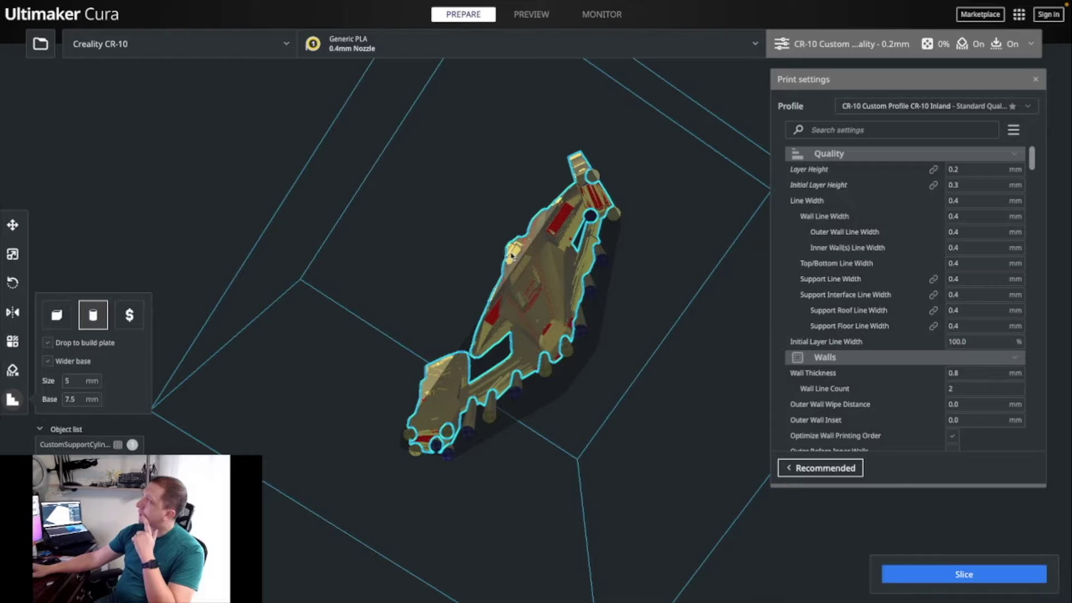
{"action": "left_click", "coordinate": [512, 255]}
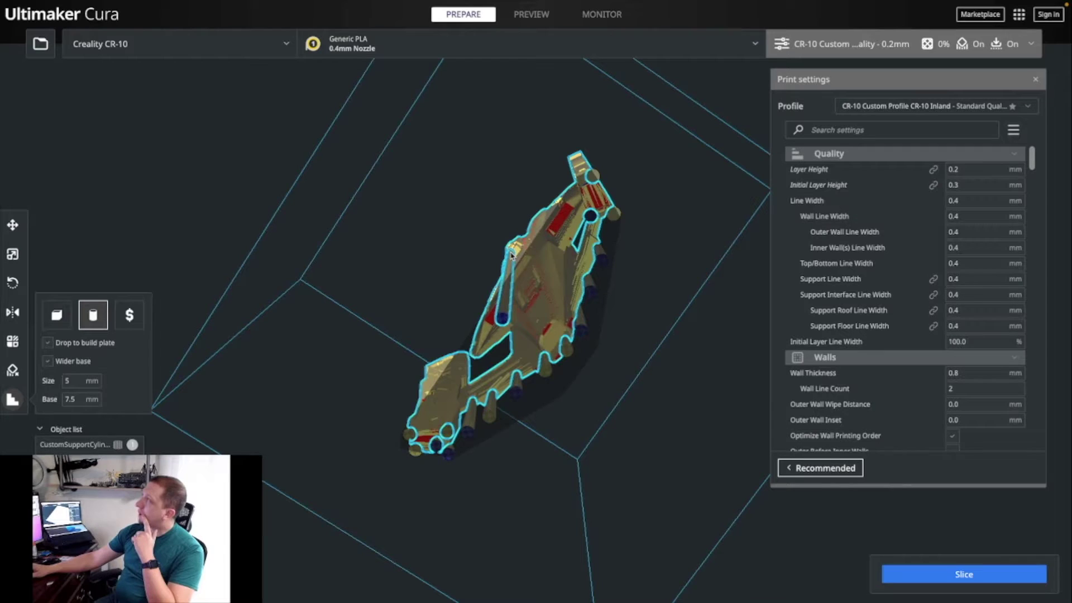
{"action": "left_click", "coordinate": [561, 221]}
{"action": "left_click", "coordinate": [568, 214]}
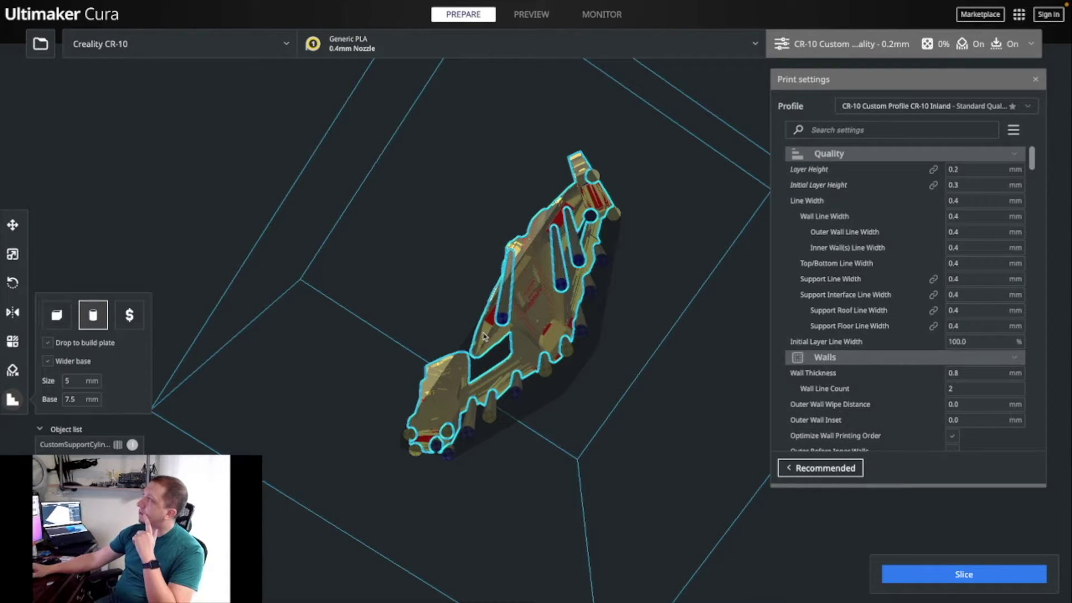
{"action": "left_click", "coordinate": [535, 303]}
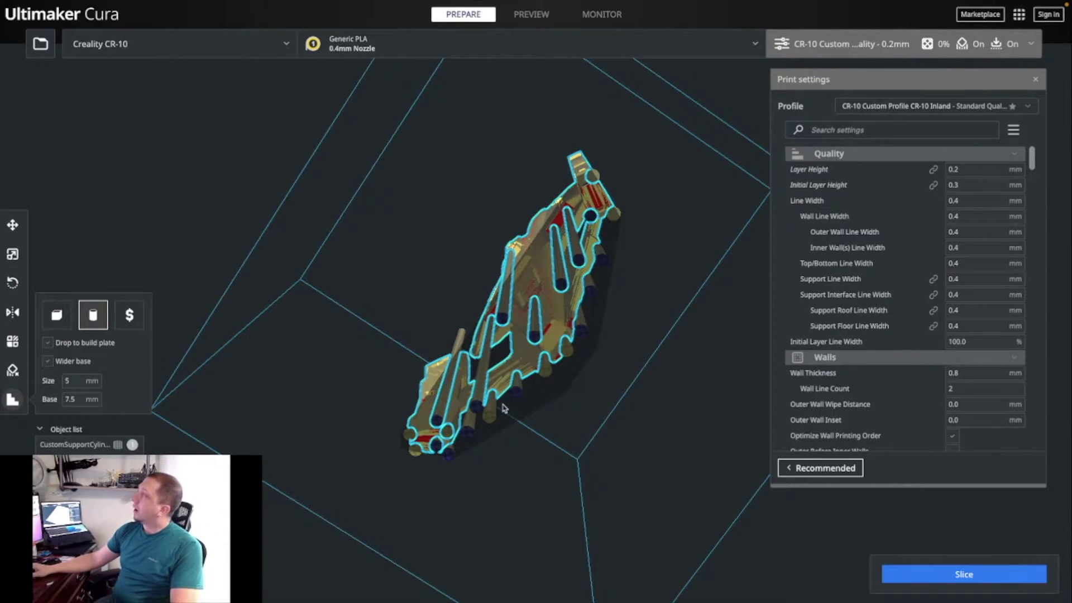
- Orbit around the ship to inspect the support pillars beneath the hull and wings
{"action": "right_click_drag", "start_coordinate": [505, 408], "coordinate": [573, 493]}
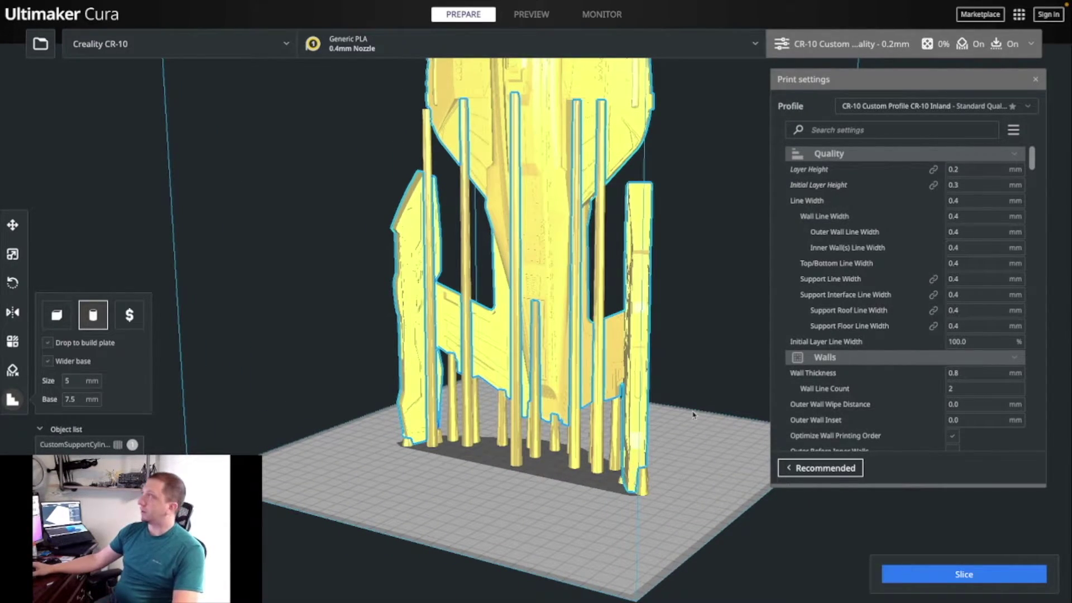
{"action": "right_click_drag", "start_coordinate": [693, 415], "coordinate": [571, 241]}
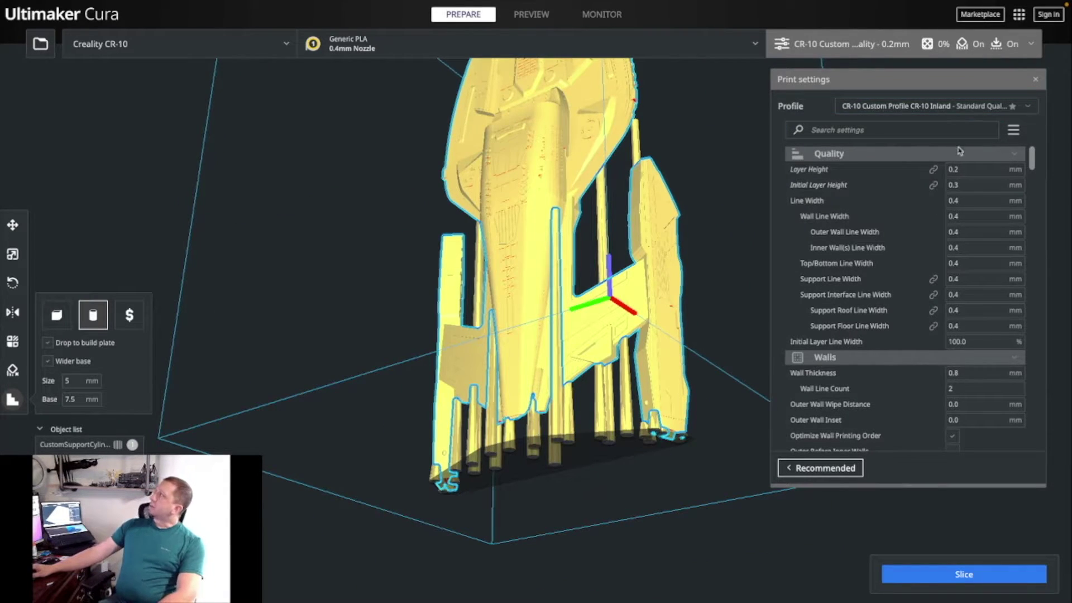
{"action": "left_click", "coordinate": [1028, 108]}
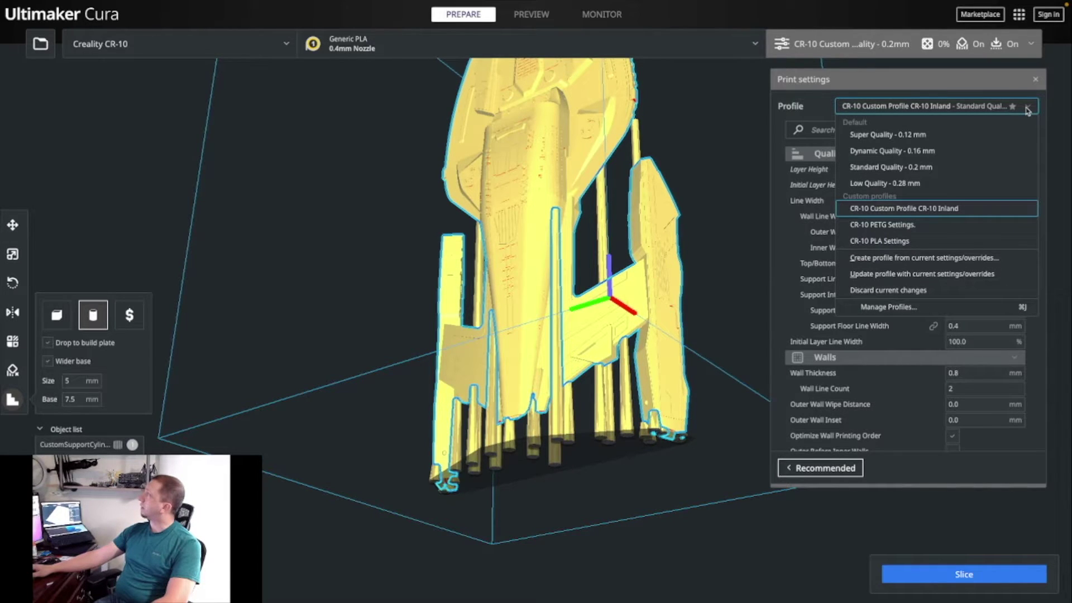
- Set Top Surface Skin Layers to 1 in the custom print settings
{"action": "left_click", "coordinate": [737, 131]}
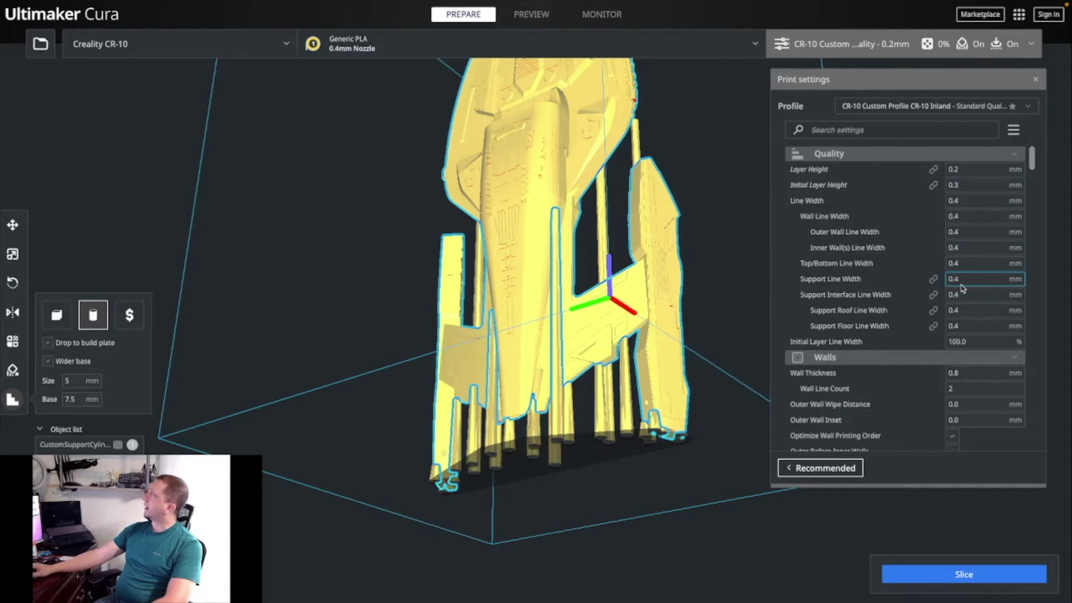
{"action": "scroll", "coordinate": [975, 385], "scroll_direction": "down", "scroll_amount": 5}
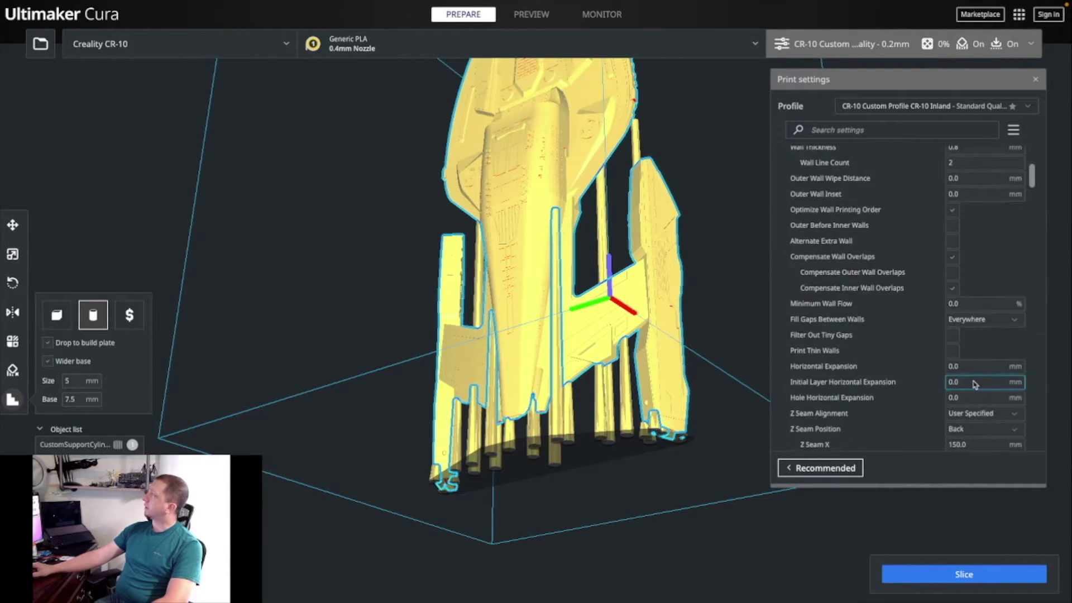
{"action": "scroll", "coordinate": [975, 385], "scroll_direction": "down", "scroll_amount": 8}
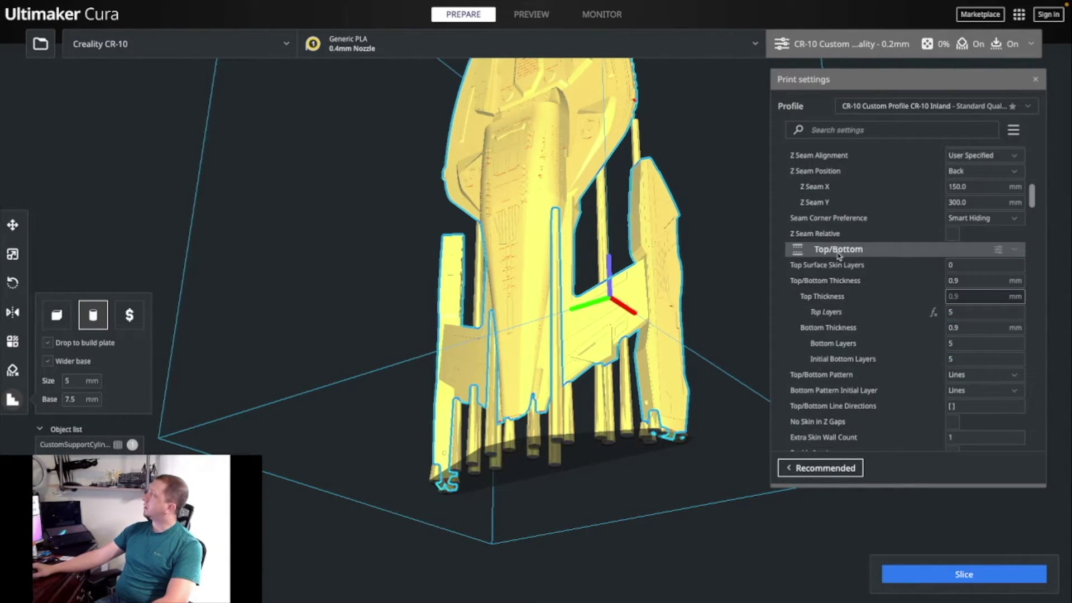
{"action": "mouse_move", "coordinate": [892, 263]}
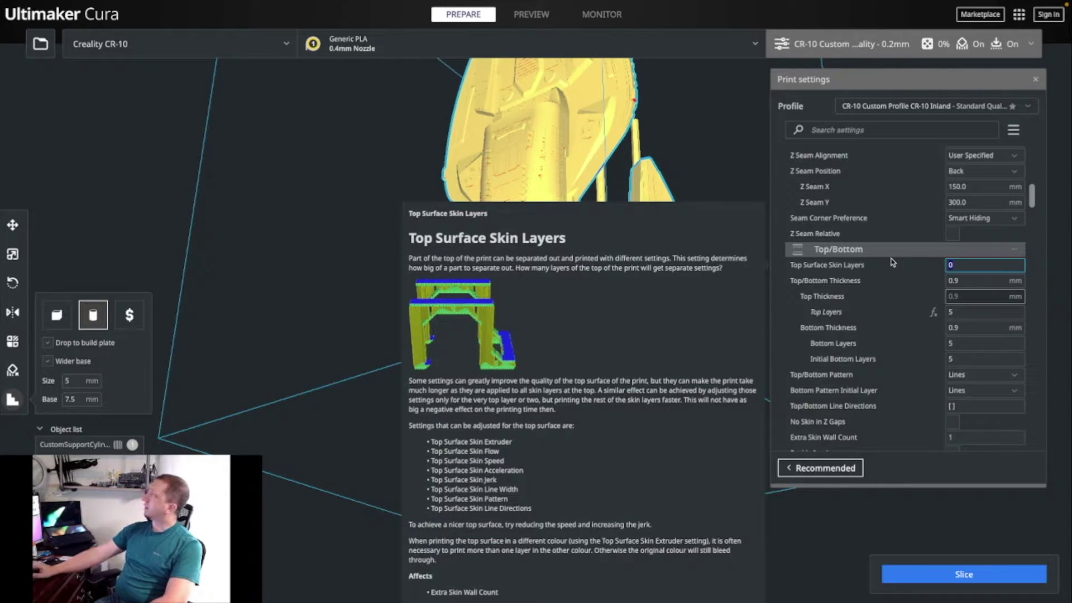
{"action": "type", "text": "1"}
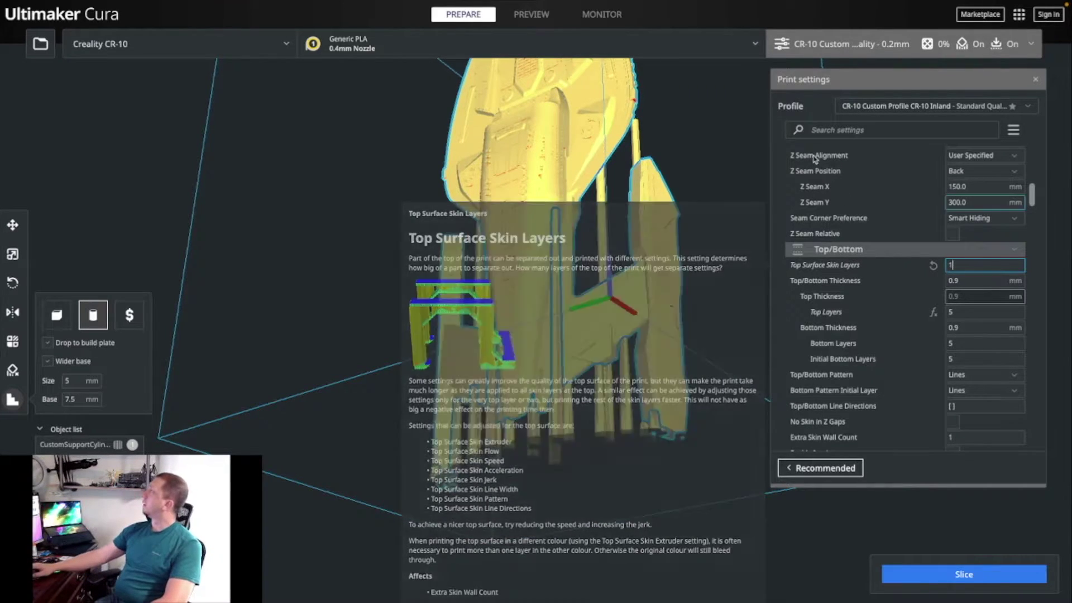
{"action": "left_click", "coordinate": [934, 266]}
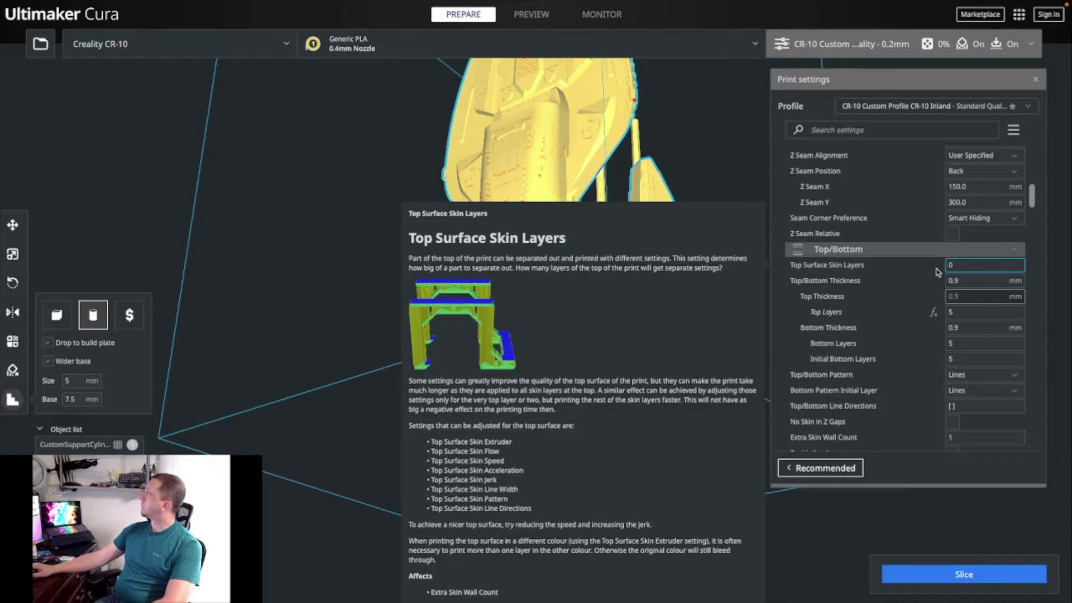
{"action": "type", "text": "1"}
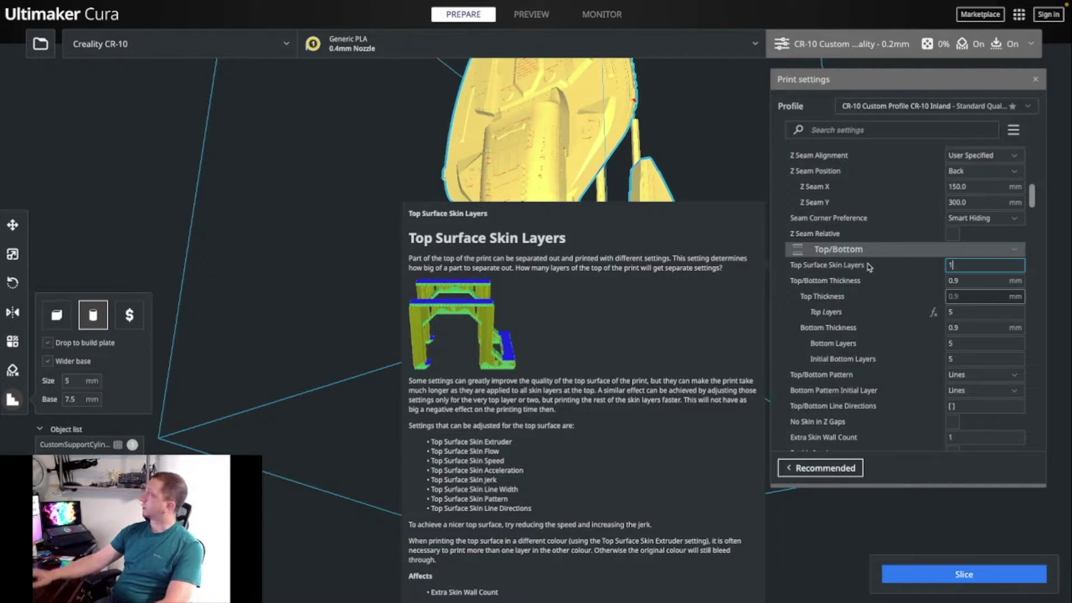
{"action": "left_click", "coordinate": [1001, 314]}
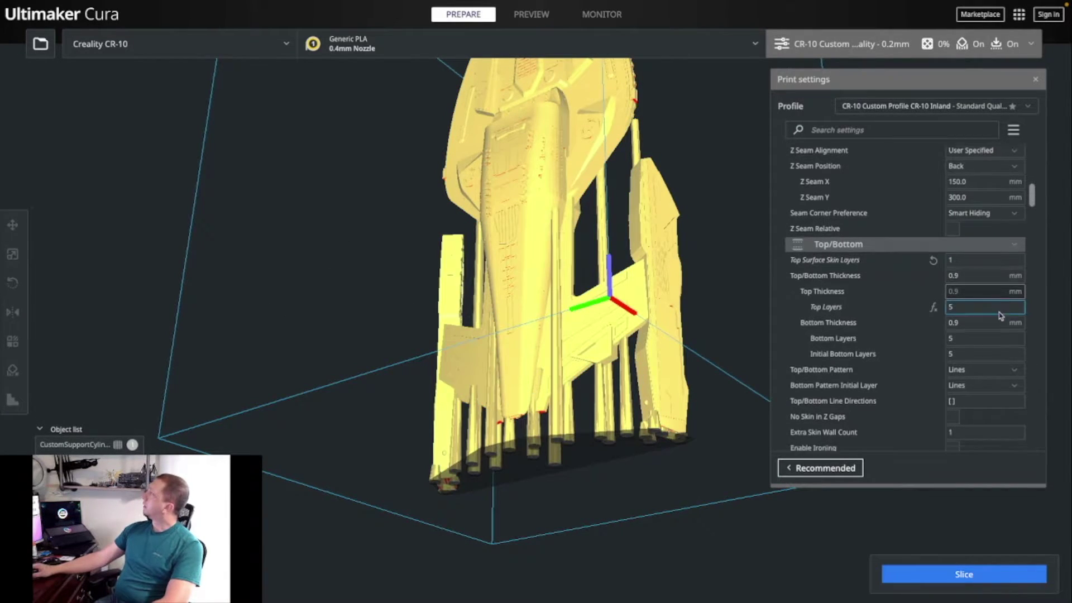
- Lower Infill Density to 5%, keeping the Cubic pattern and 215 °C printing temperature
{"action": "scroll", "coordinate": [1001, 316], "scroll_direction": "down", "scroll_amount": 5}
{"action": "scroll", "coordinate": [997, 319], "scroll_direction": "down", "scroll_amount": 6}
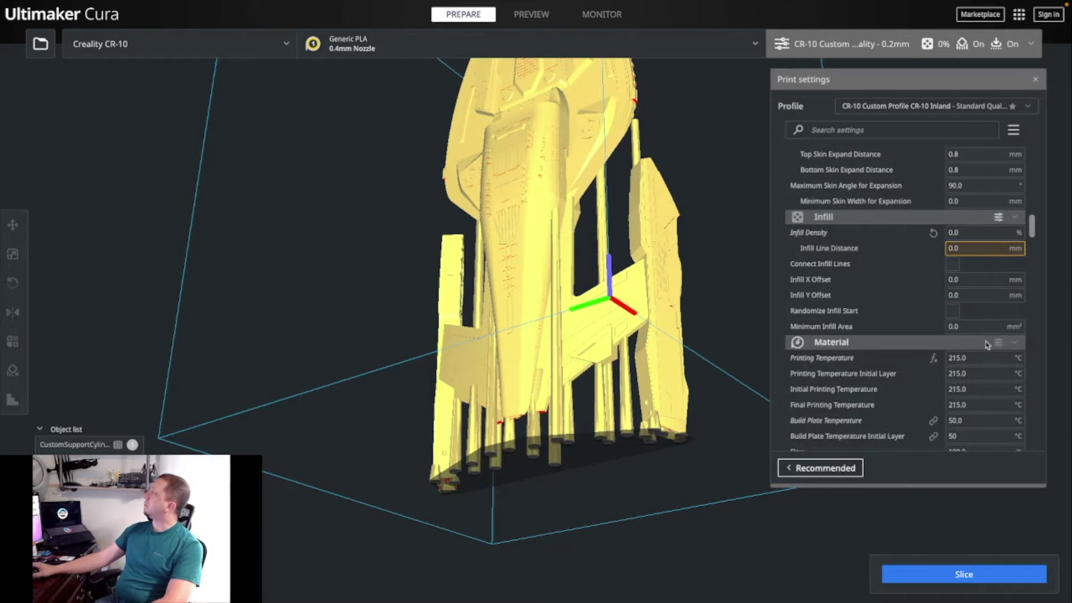
{"action": "left_click", "coordinate": [983, 233]}
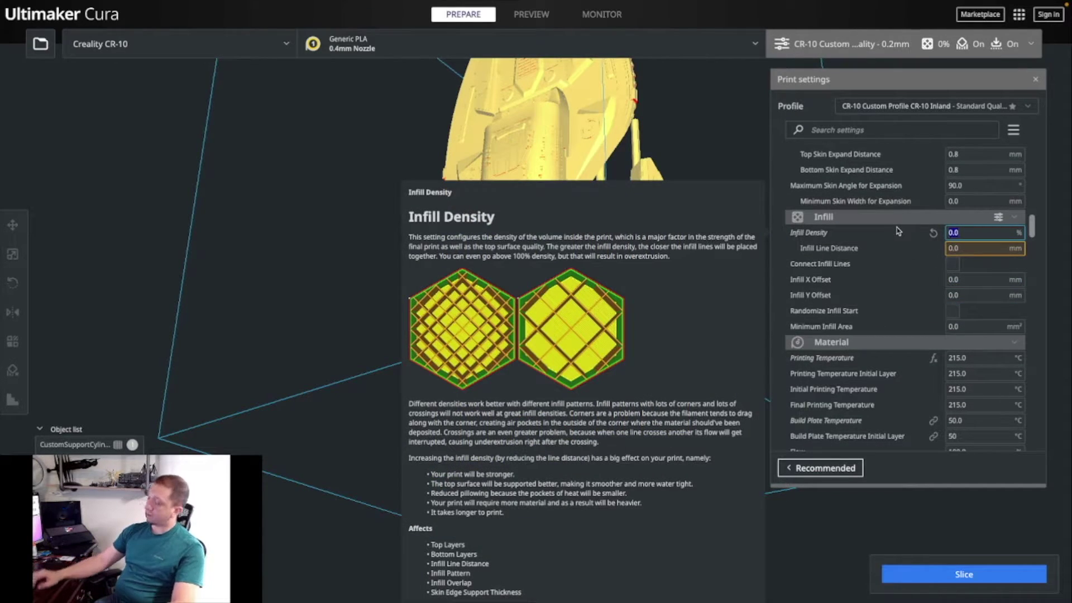
{"action": "type", "text": "5"}
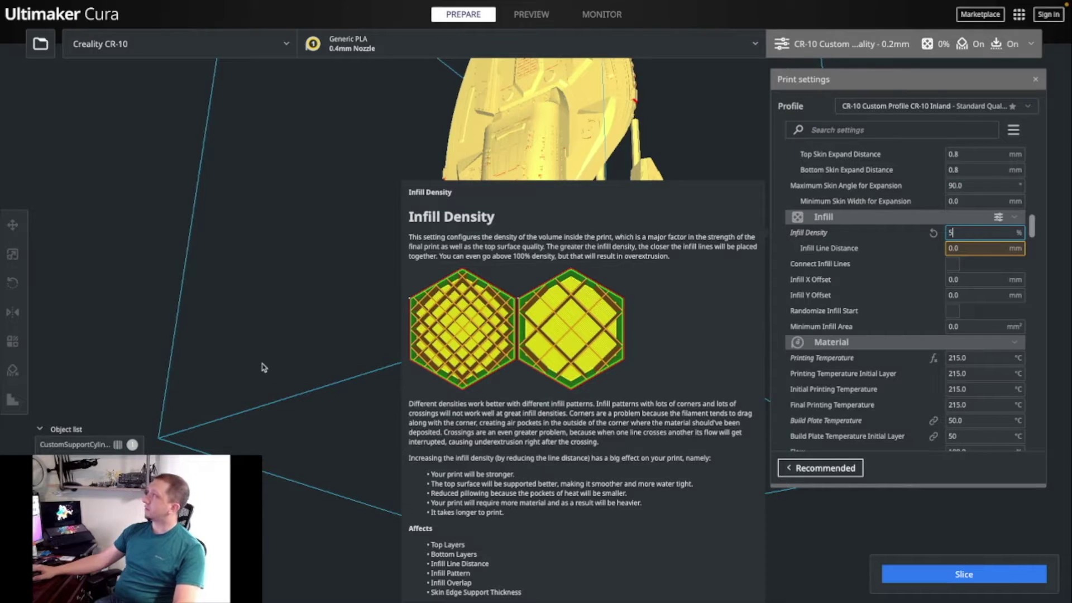
{"action": "key", "text": "Return"}
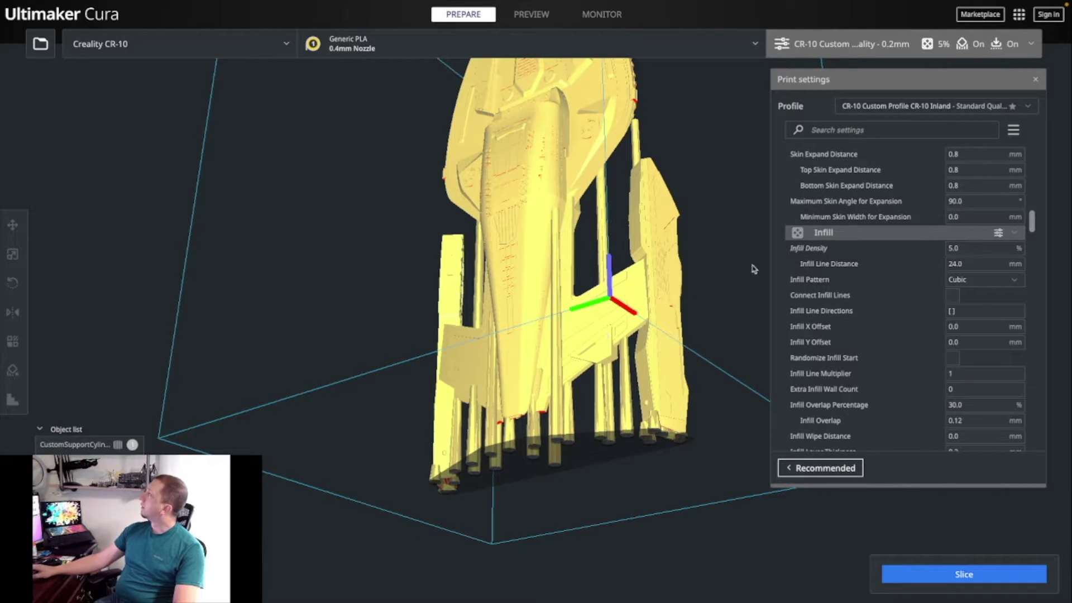
{"action": "mouse_move", "coordinate": [870, 278]}
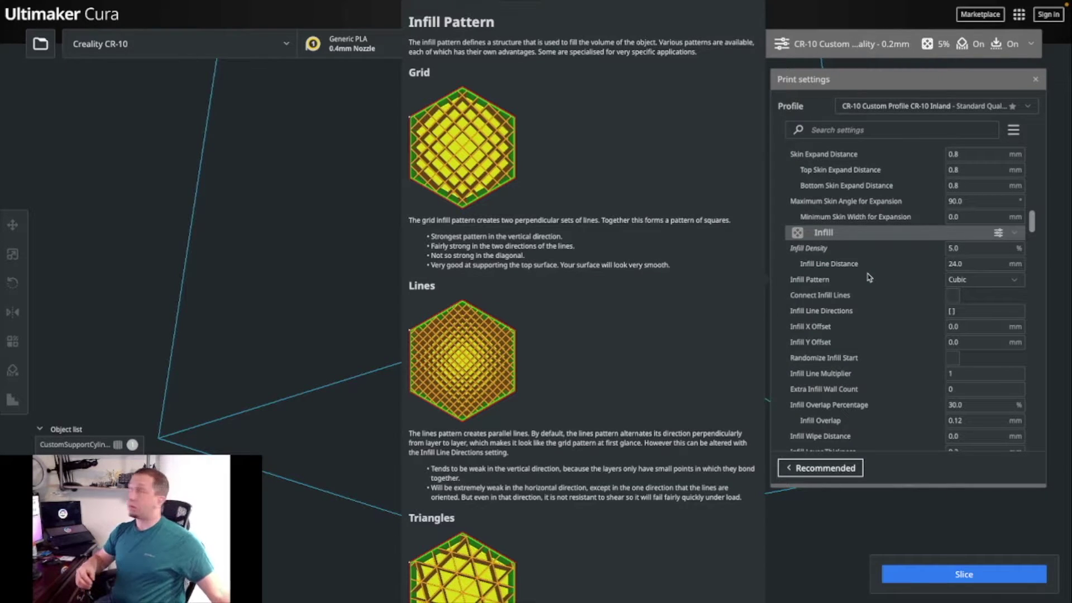
{"action": "key", "text": "Tab"}
{"action": "key", "text": "Tab"}
{"action": "key", "text": "Tab"}
{"action": "key", "text": "Tab"}
{"action": "key", "text": "Tab"}
{"action": "key", "text": "Tab"}
{"action": "key", "text": "Tab"}
{"action": "key", "text": "Tab"}
{"action": "key", "text": "Tab"}
{"action": "key", "text": "Tab"}
{"action": "key", "text": "Tab"}
{"action": "key", "text": "Tab"}
{"action": "key", "text": "Tab"}
{"action": "key", "text": "Tab"}
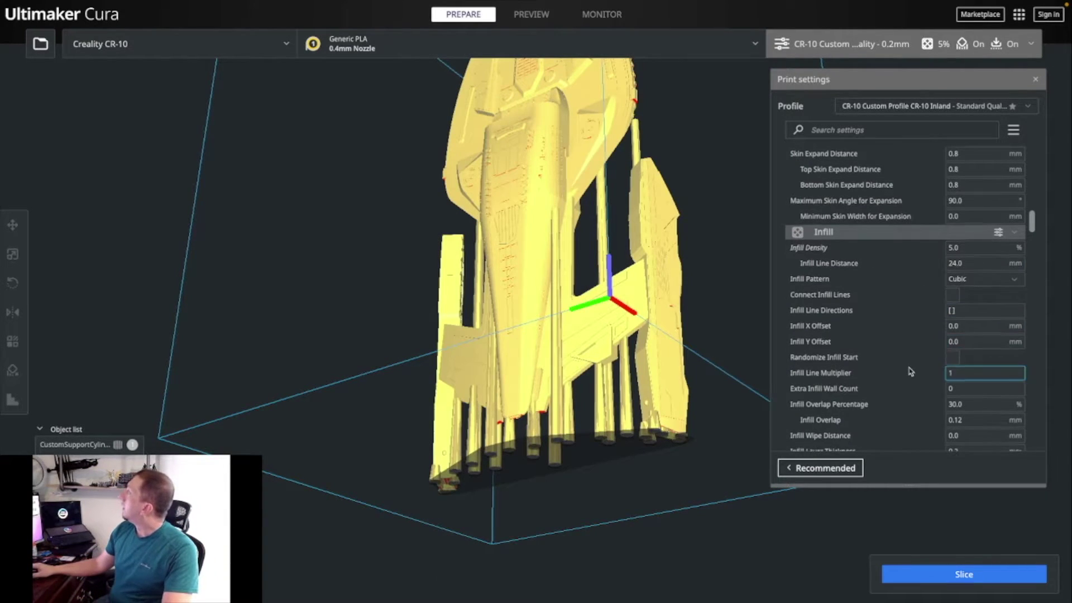
{"action": "key", "text": "Tab"}
{"action": "key", "text": "Tab"}
{"action": "key", "text": "Tab"}
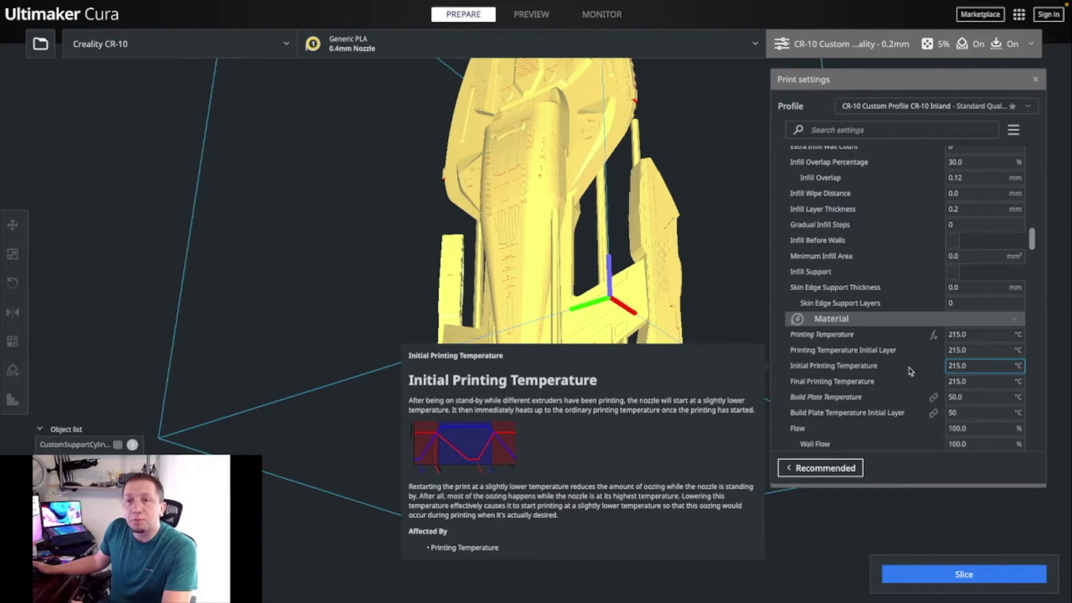
{"action": "scroll", "coordinate": [911, 371], "scroll_direction": "down", "scroll_amount": 5}
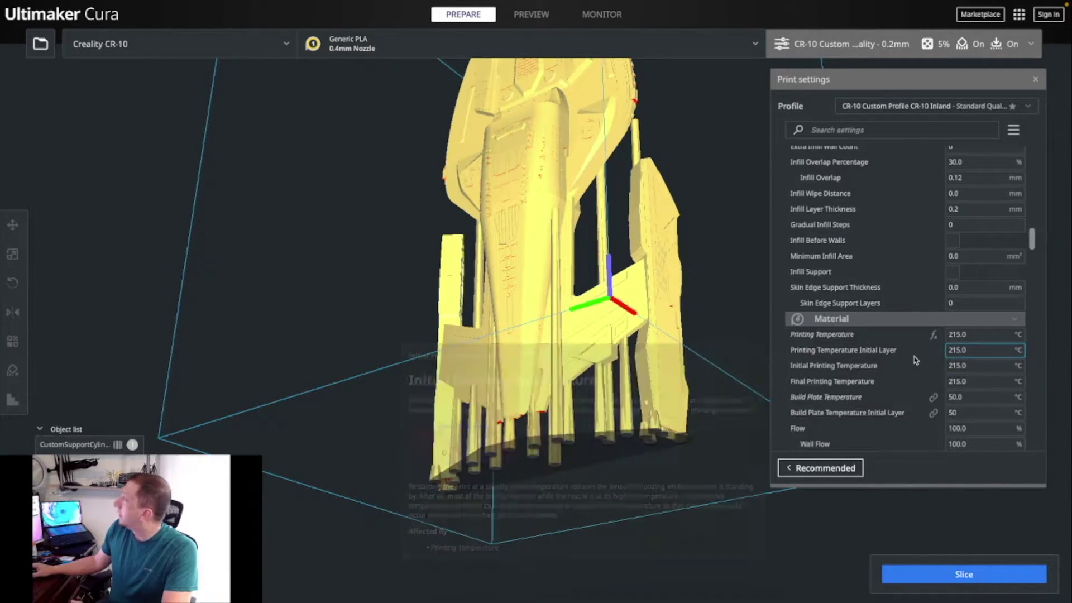
{"action": "scroll", "coordinate": [913, 371], "scroll_direction": "down", "scroll_amount": 6}
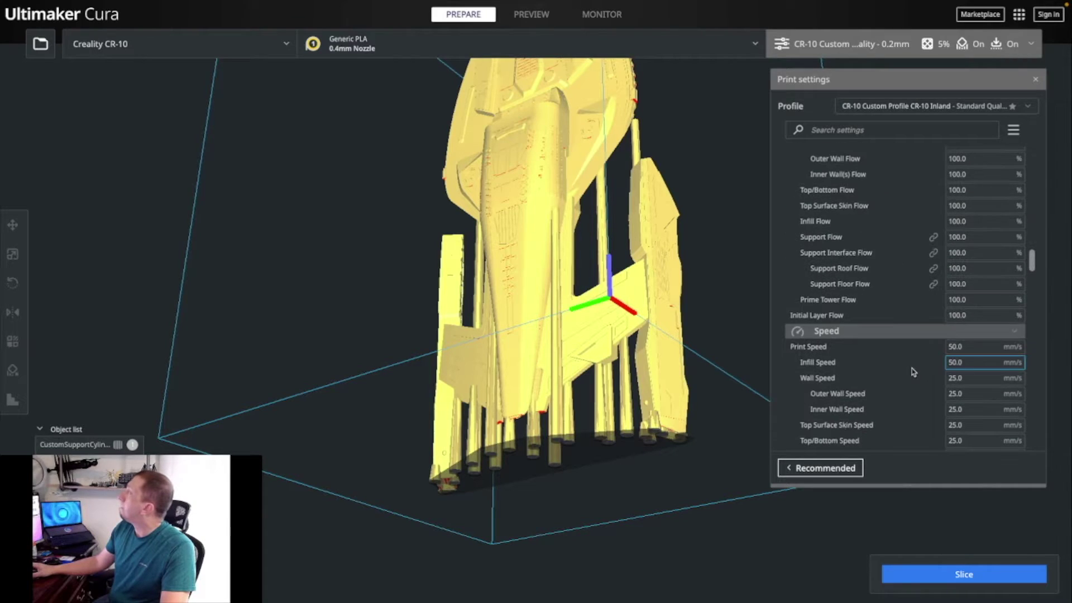
{"action": "scroll", "coordinate": [913, 371], "scroll_direction": "down", "scroll_amount": 8}
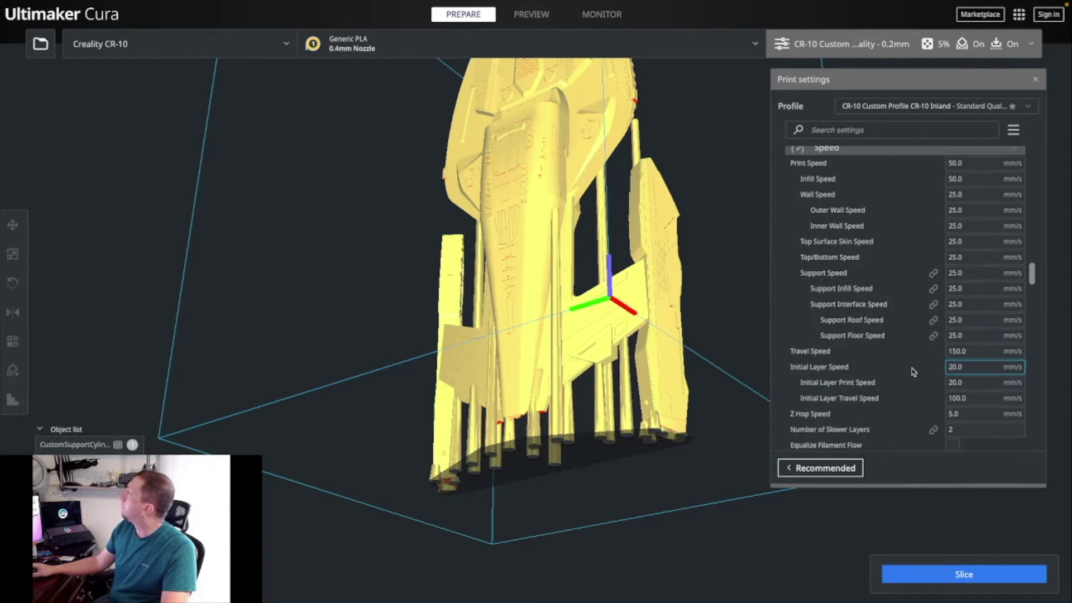
{"action": "scroll", "coordinate": [911, 377], "scroll_direction": "down", "scroll_amount": 11}
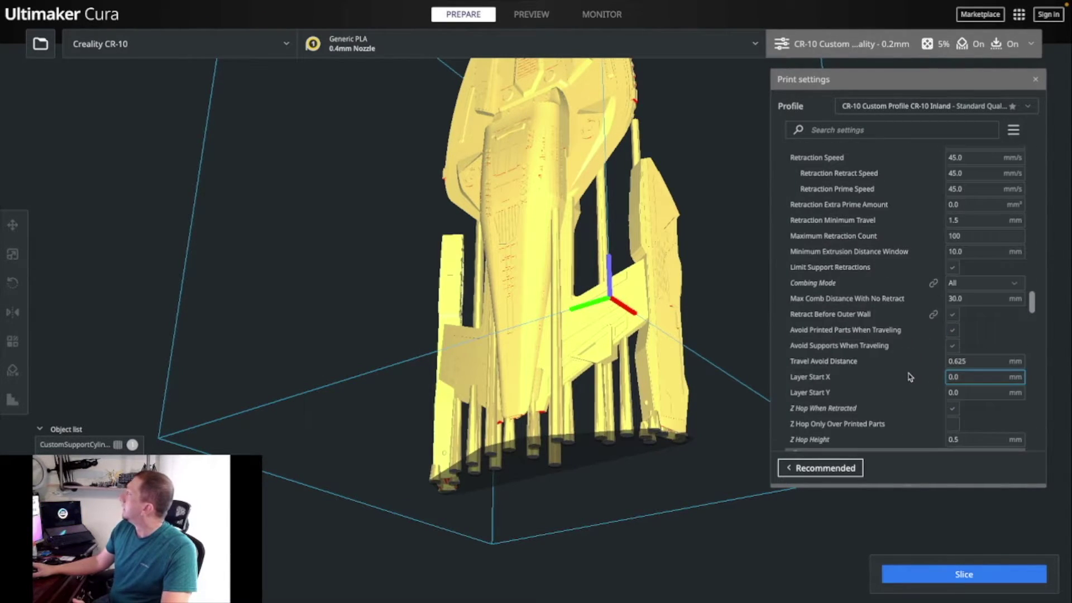
{"action": "scroll", "coordinate": [910, 377], "scroll_direction": "down", "scroll_amount": 5}
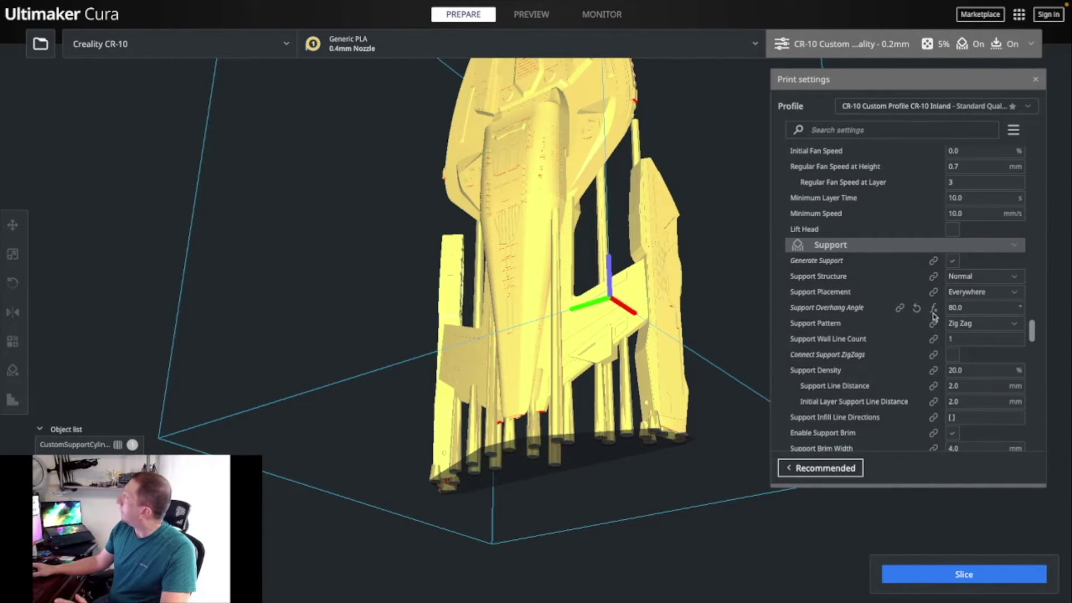
{"action": "mouse_move", "coordinate": [952, 307]}
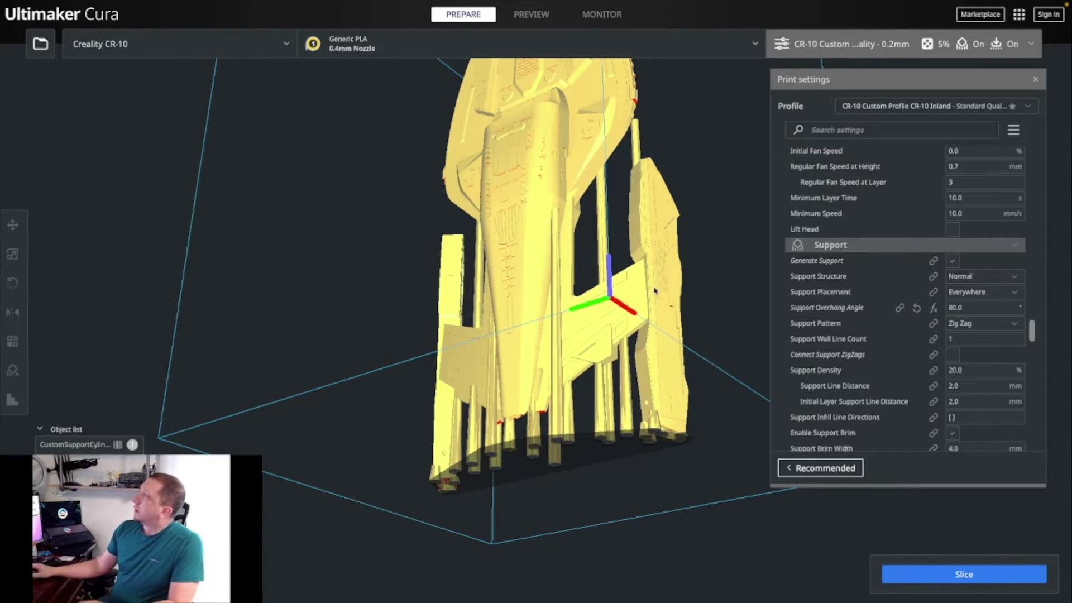
{"action": "right_click_drag", "start_coordinate": [655, 290], "coordinate": [545, 124]}
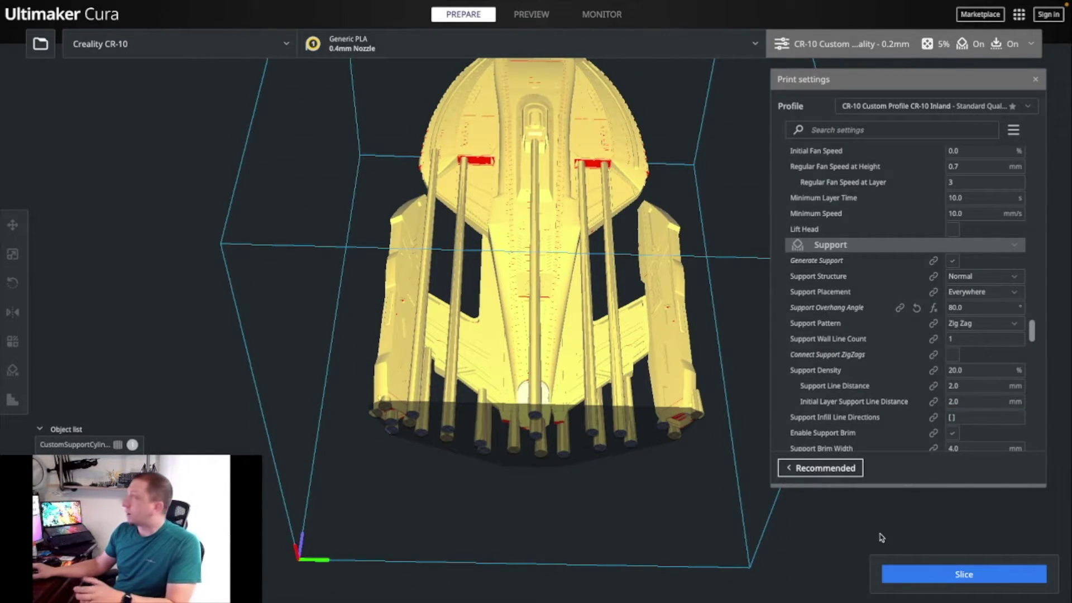
{"action": "mouse_move", "coordinate": [954, 307]}
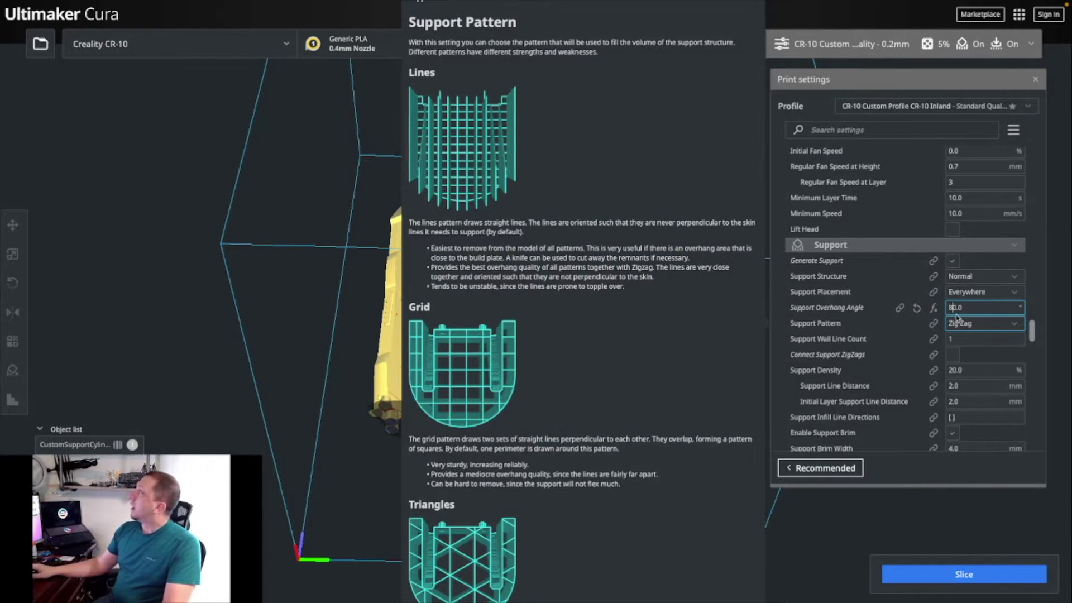
{"action": "scroll", "coordinate": [927, 391], "scroll_direction": "down", "scroll_amount": 3}
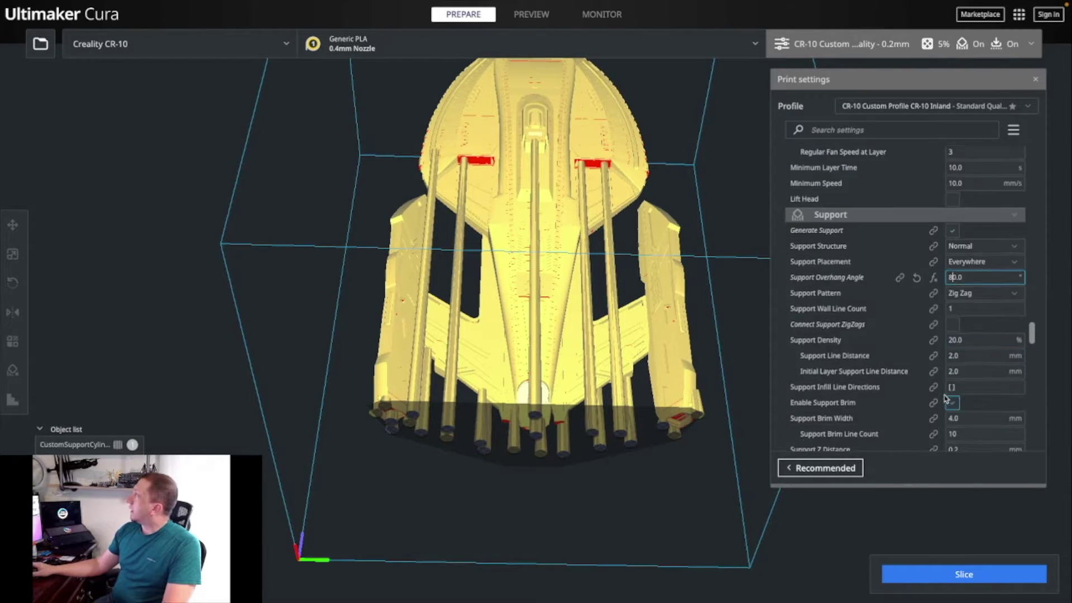
- Change Raft Extra Margin from 5.0 to 10 mm, then orbit to view the ship from above
{"action": "mouse_move", "coordinate": [928, 415]}
{"action": "scroll", "coordinate": [924, 408], "scroll_direction": "down", "scroll_amount": 12}
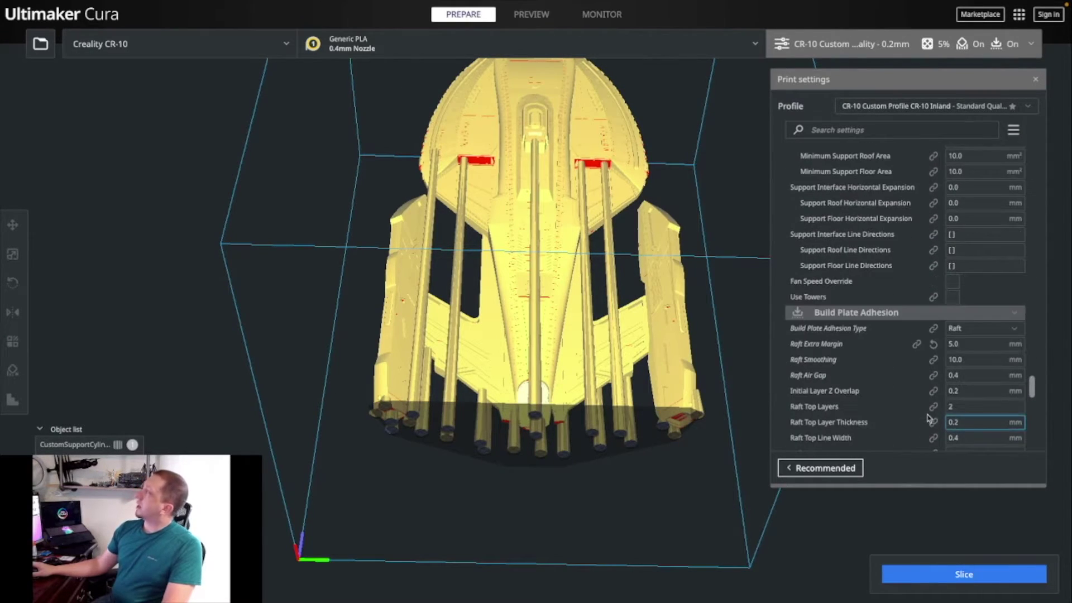
{"action": "scroll", "coordinate": [918, 395], "scroll_direction": "up", "scroll_amount": 1}
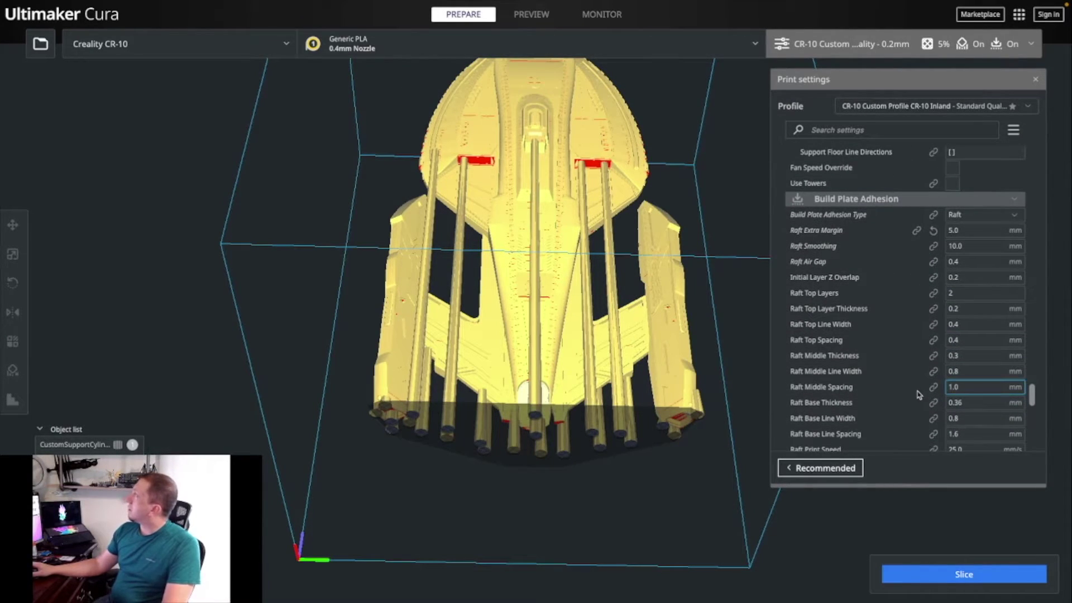
{"action": "left_click", "coordinate": [953, 230]}
{"action": "mouse_move", "coordinate": [971, 247]}
{"action": "key", "text": "BackSpace"}
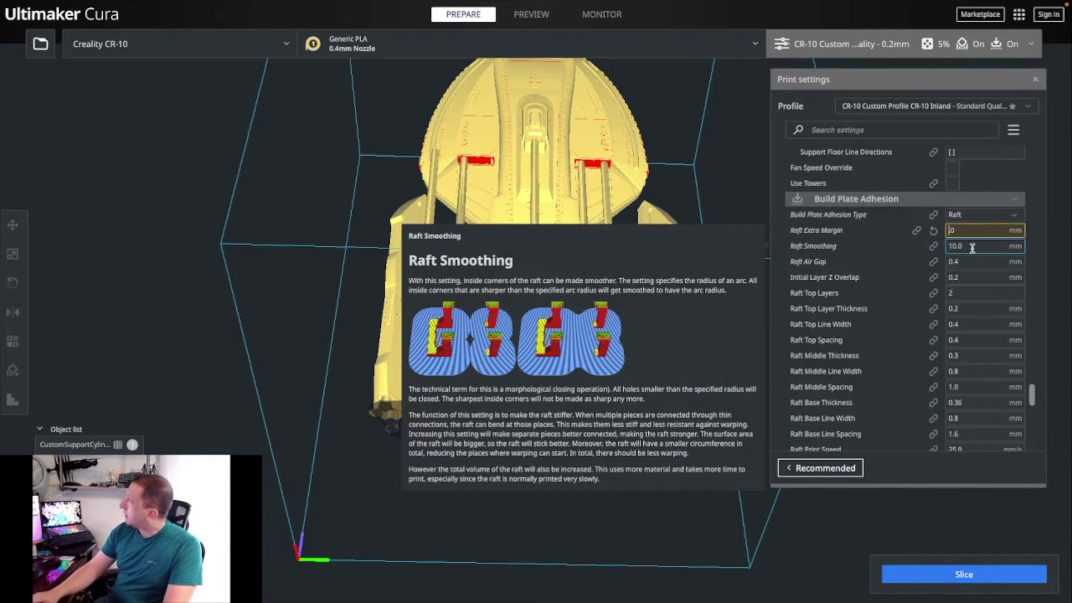
{"action": "type", "text": "10"}
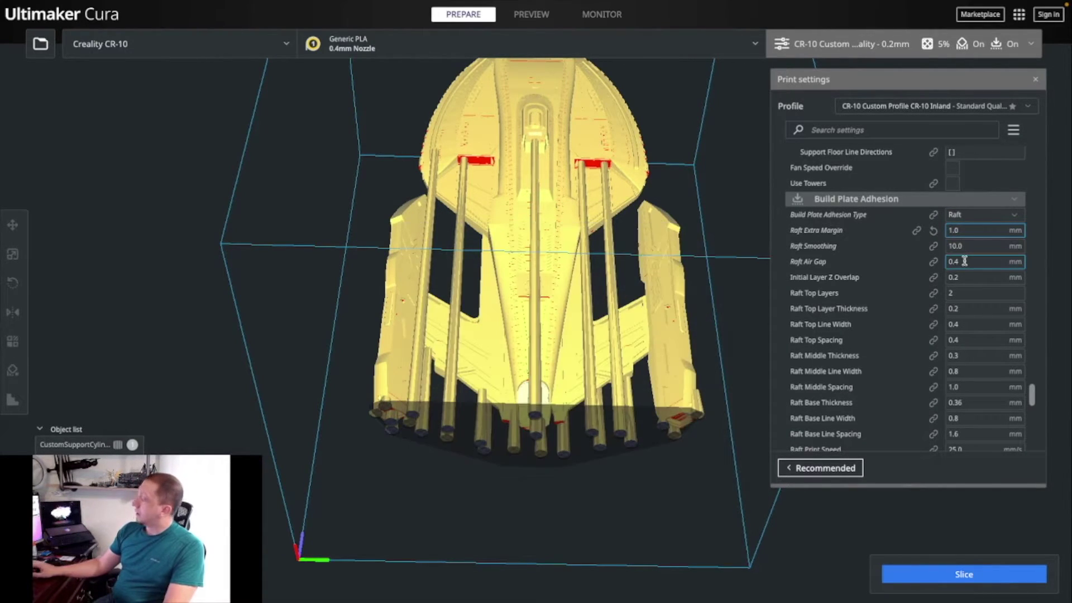
{"action": "left_click", "coordinate": [482, 405]}
{"action": "scroll", "coordinate": [543, 481], "scroll_direction": "down", "scroll_amount": 5}
{"action": "right_click_drag", "start_coordinate": [543, 481], "coordinate": [436, 411]}
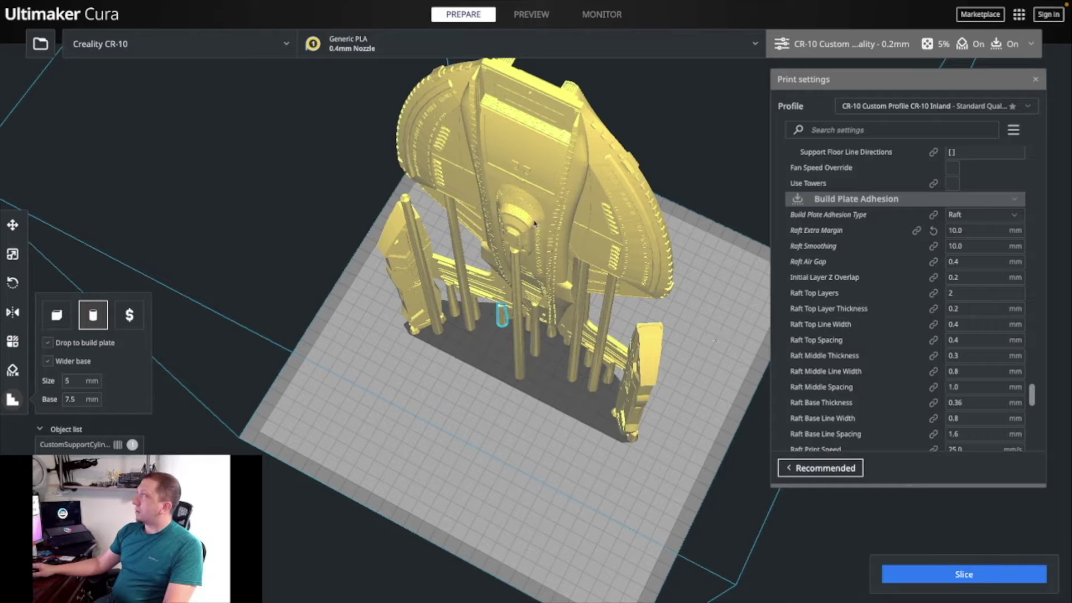
- Slice the ship, yielding about 1 day 16 hours 51 minutes and 245 g of filament
{"action": "left_click", "coordinate": [976, 573]}
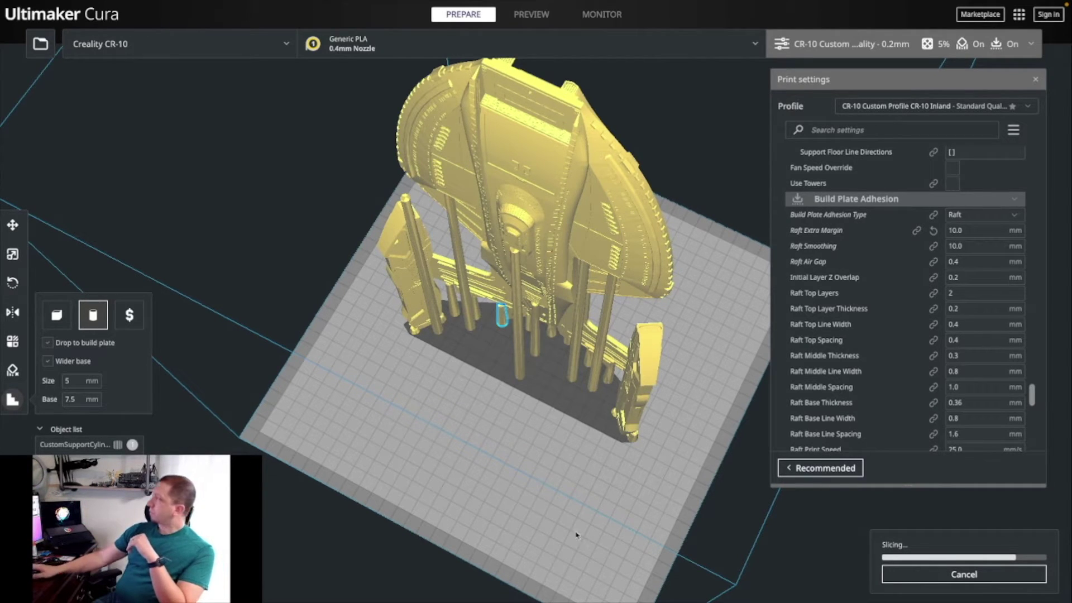
{"action": "right_click_drag", "start_coordinate": [627, 489], "coordinate": [311, 392]}
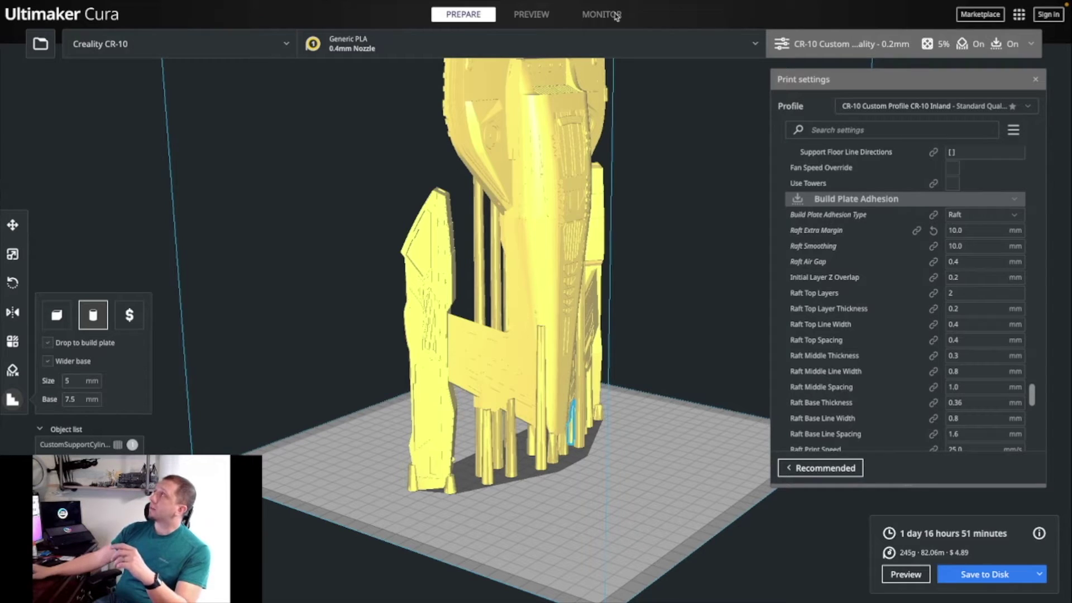
{"action": "left_click", "coordinate": [529, 15]}
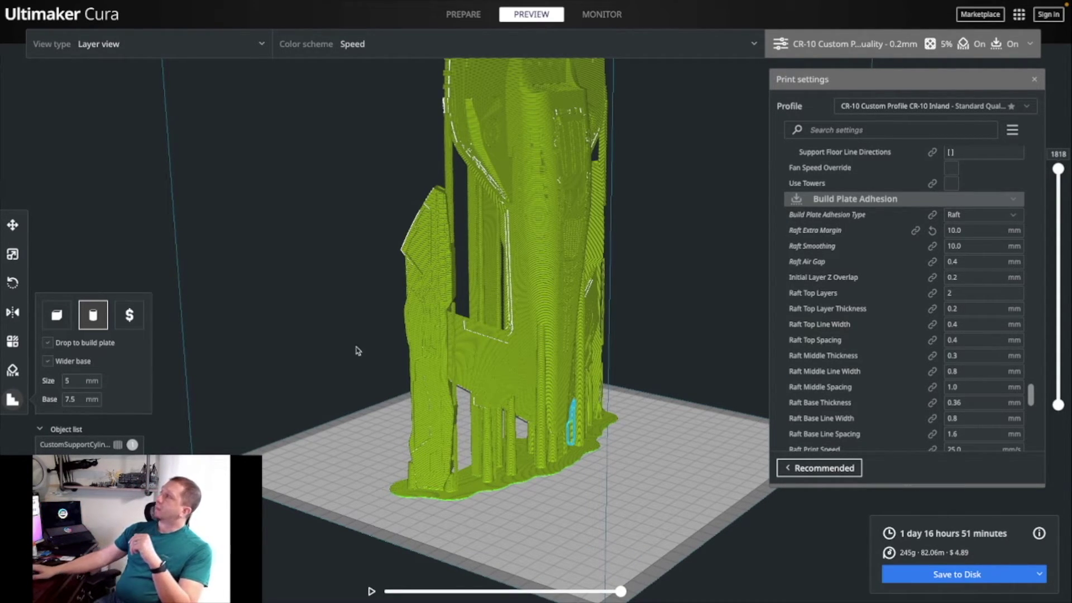
- Orbit the layer preview to an elevated view of the sliced ship on its raft
{"action": "right_click_drag", "start_coordinate": [304, 384], "coordinate": [297, 316]}
{"action": "right_click_drag", "start_coordinate": [377, 384], "coordinate": [565, 445]}
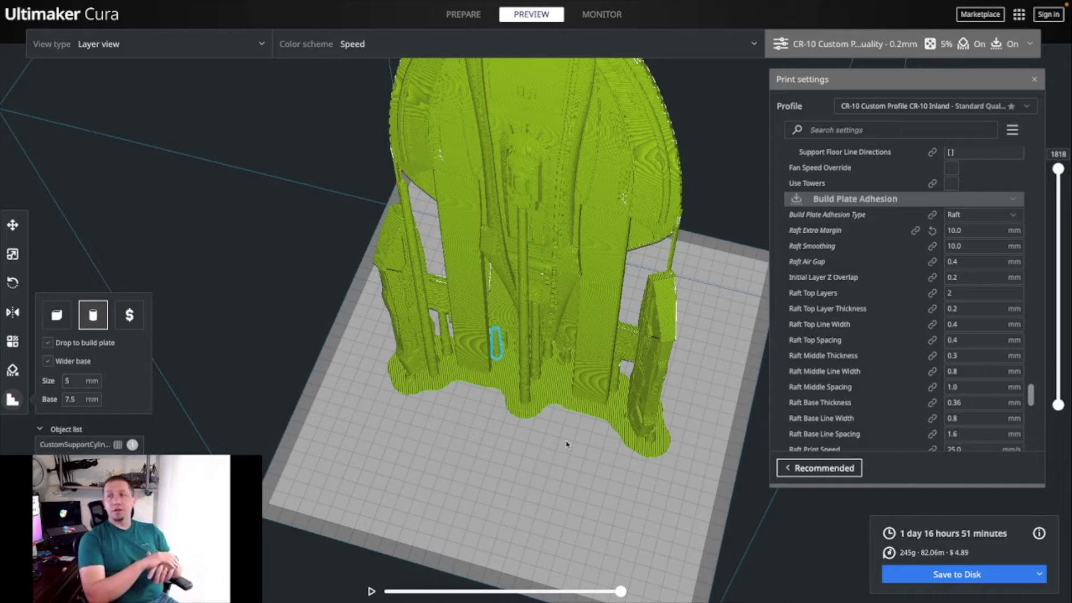